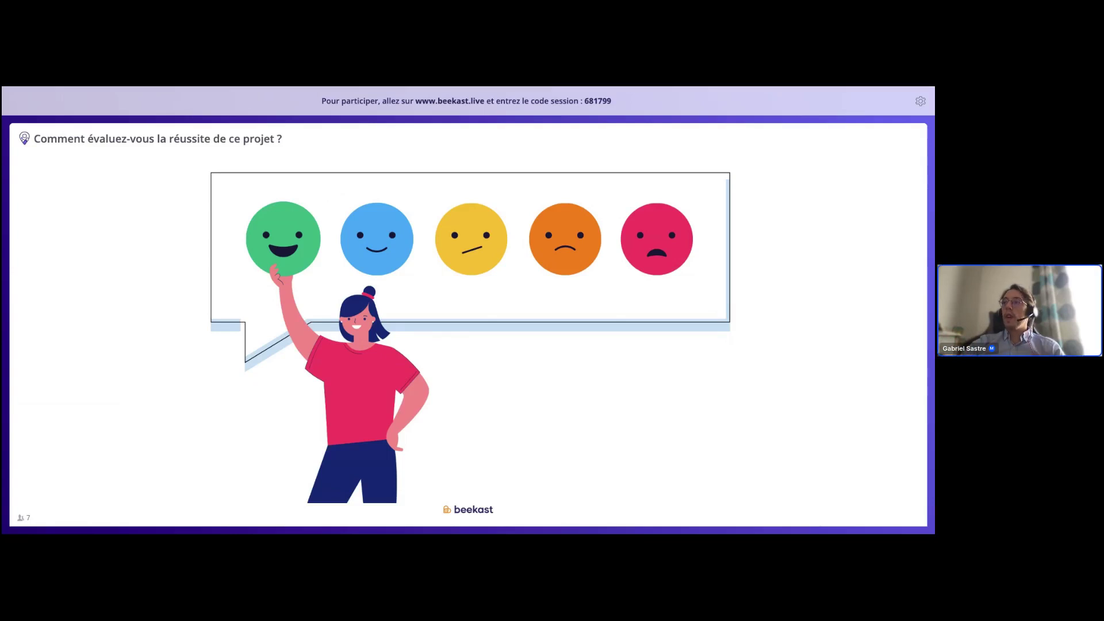
Exit the full-screen view, check the participant view, and end the "Comment évaluez-vous la réussite de ce projet ?" activity
{"action": "key", "text": "Escape"}
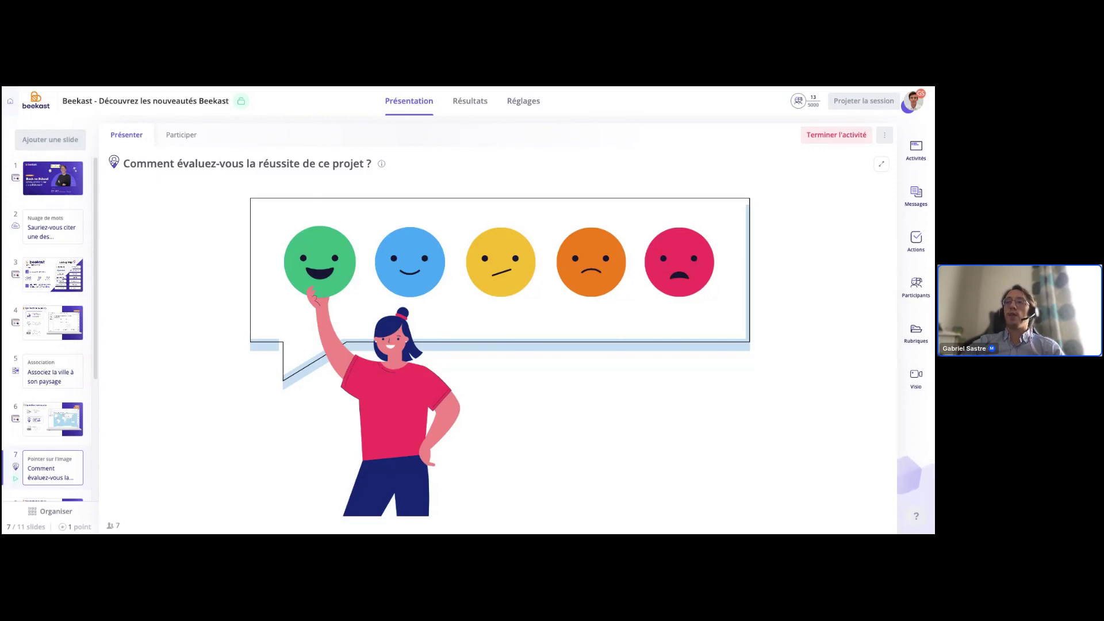
{"action": "left_click", "coordinate": [181, 134]}
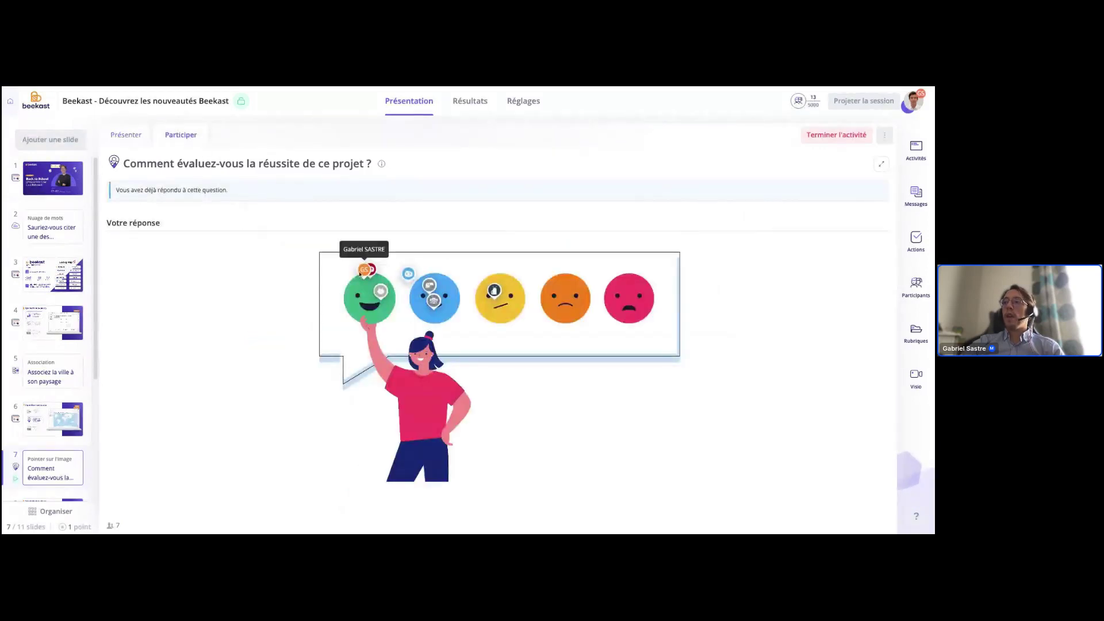
{"action": "left_click", "coordinate": [138, 136]}
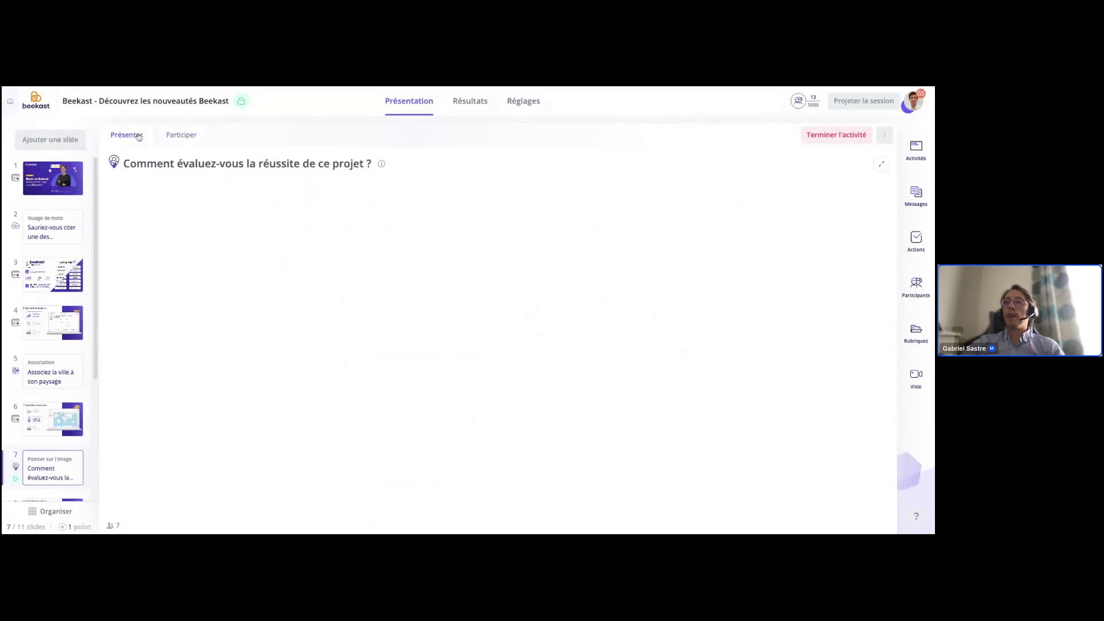
{"action": "left_click", "coordinate": [836, 136]}
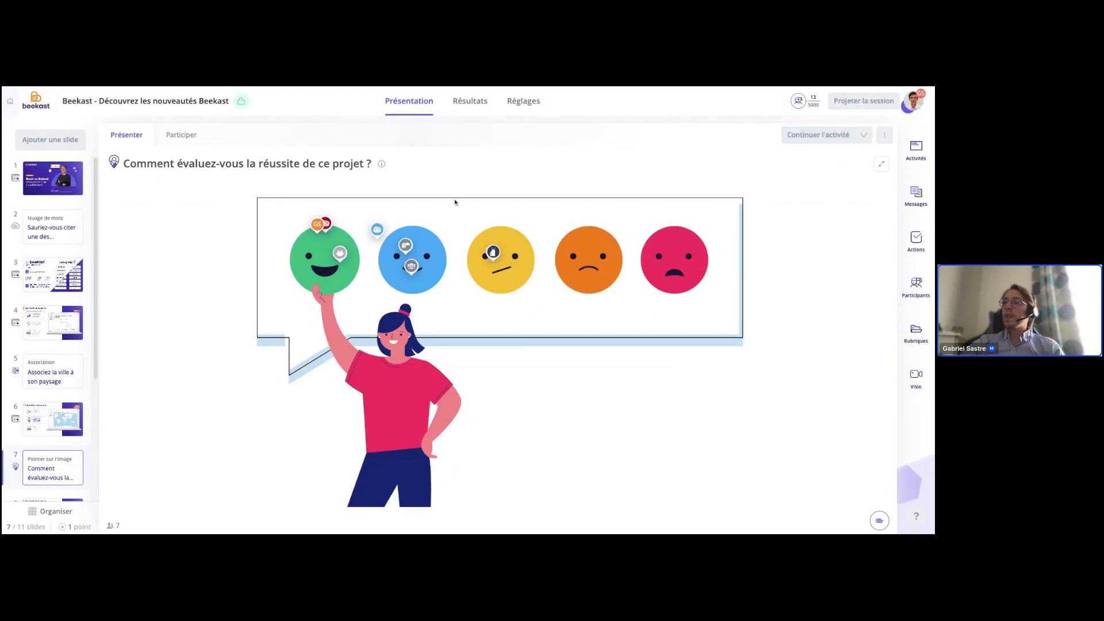
{"action": "mouse_move", "coordinate": [413, 243]}
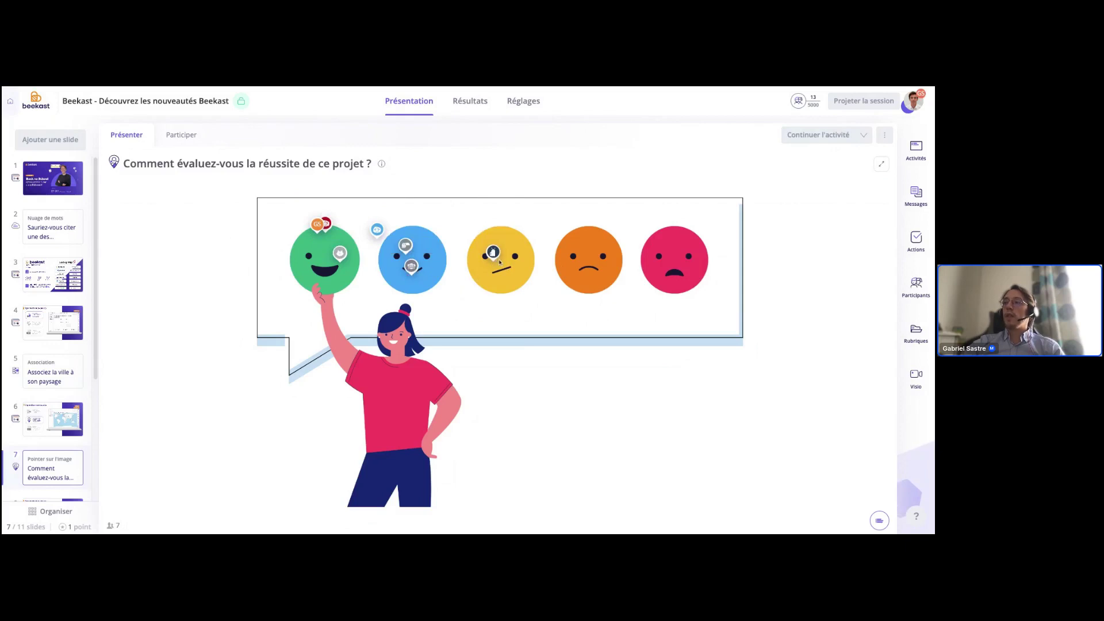
{"action": "triple_click", "coordinate": [254, 168]}
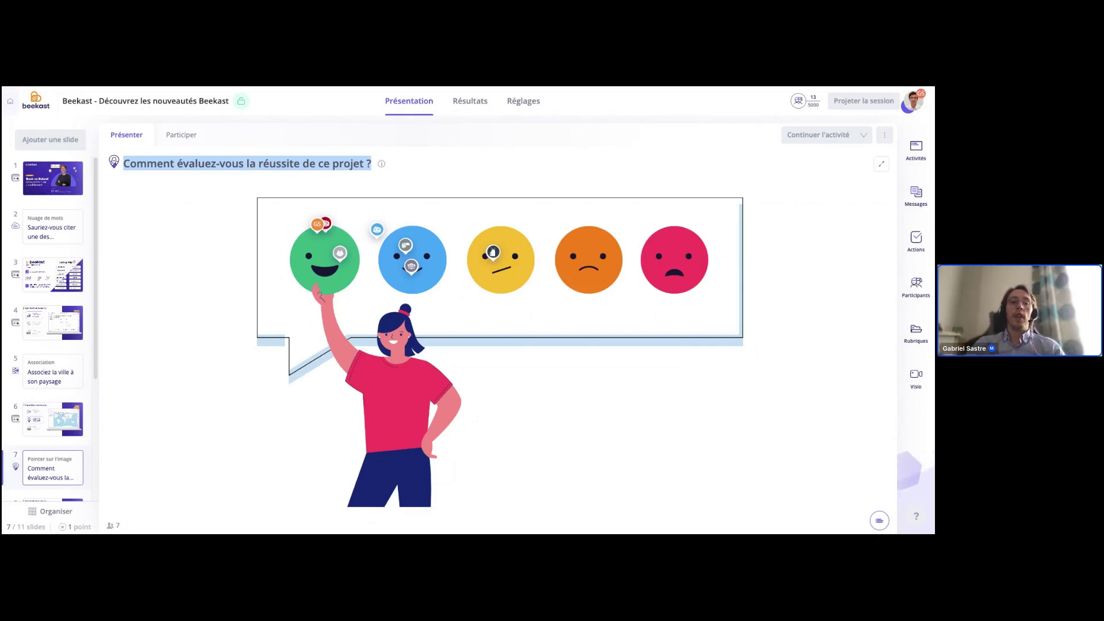
{"action": "double_click", "coordinate": [273, 163]}
{"action": "triple_click", "coordinate": [274, 163]}
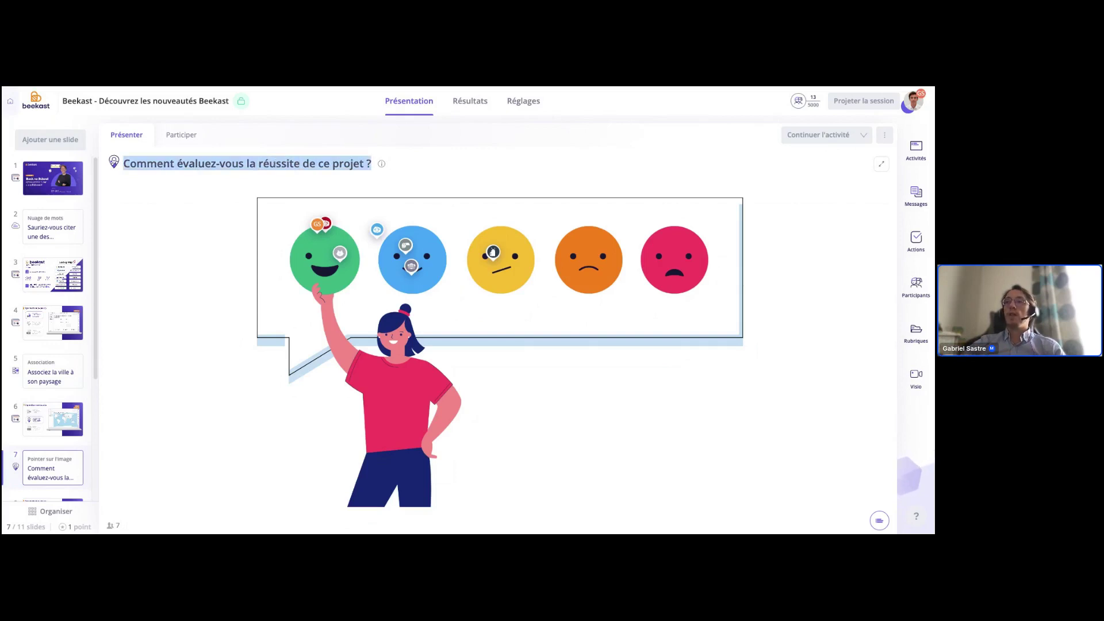
{"action": "left_click", "coordinate": [273, 163]}
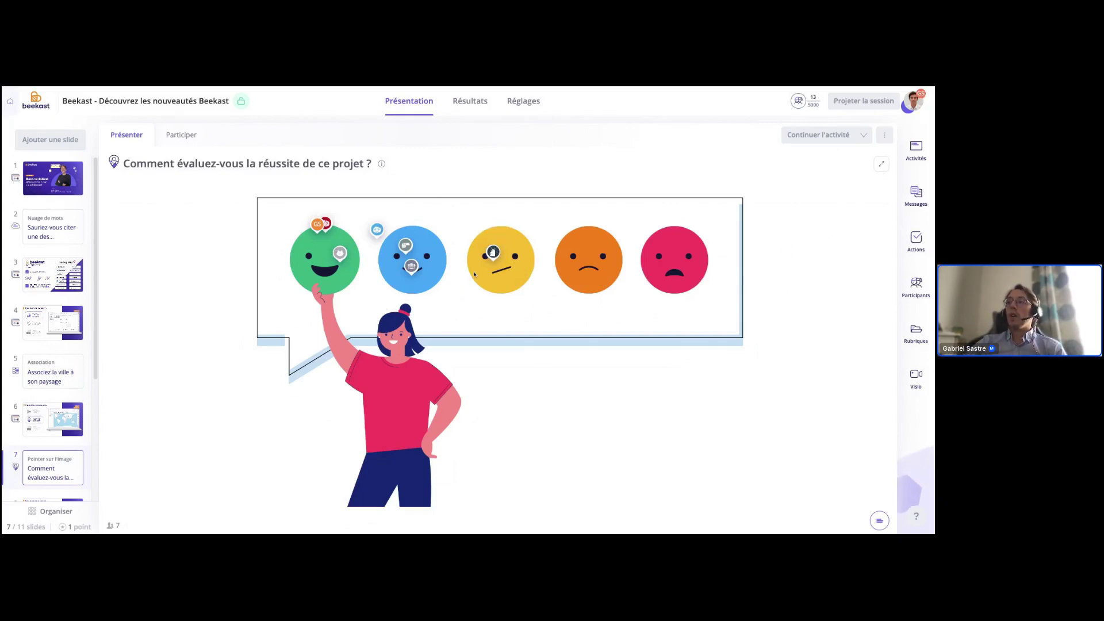
{"action": "mouse_move", "coordinate": [502, 244]}
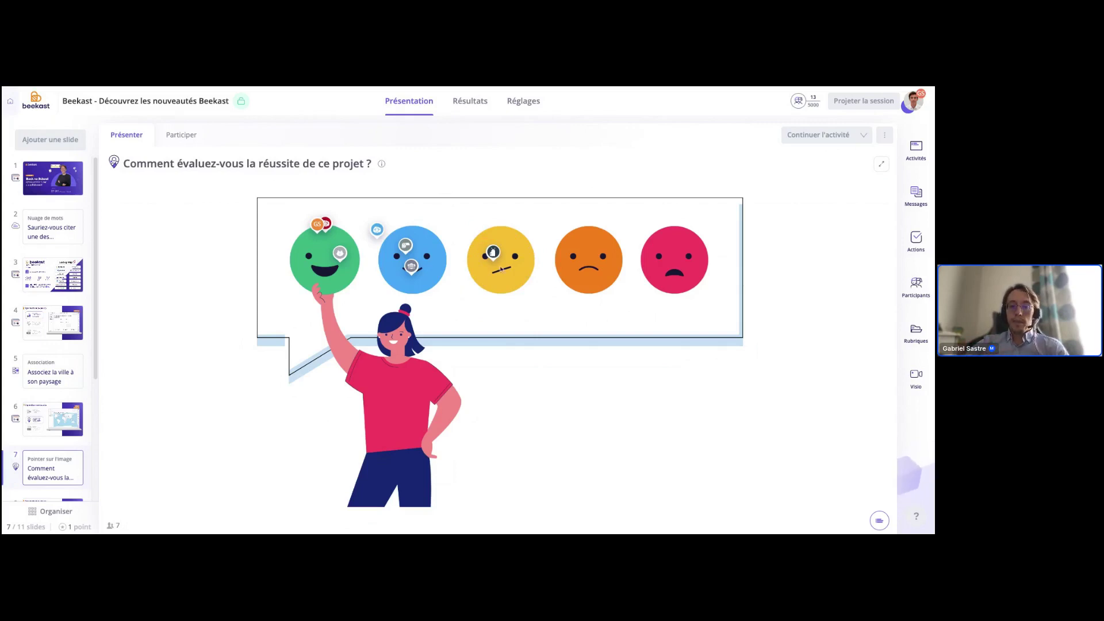
Add a "Pointer sur l'image" slide titled "Evaluation" and disable its countdown at launch
{"action": "scroll", "coordinate": [56, 388], "scroll_direction": "down", "scroll_amount": 2}
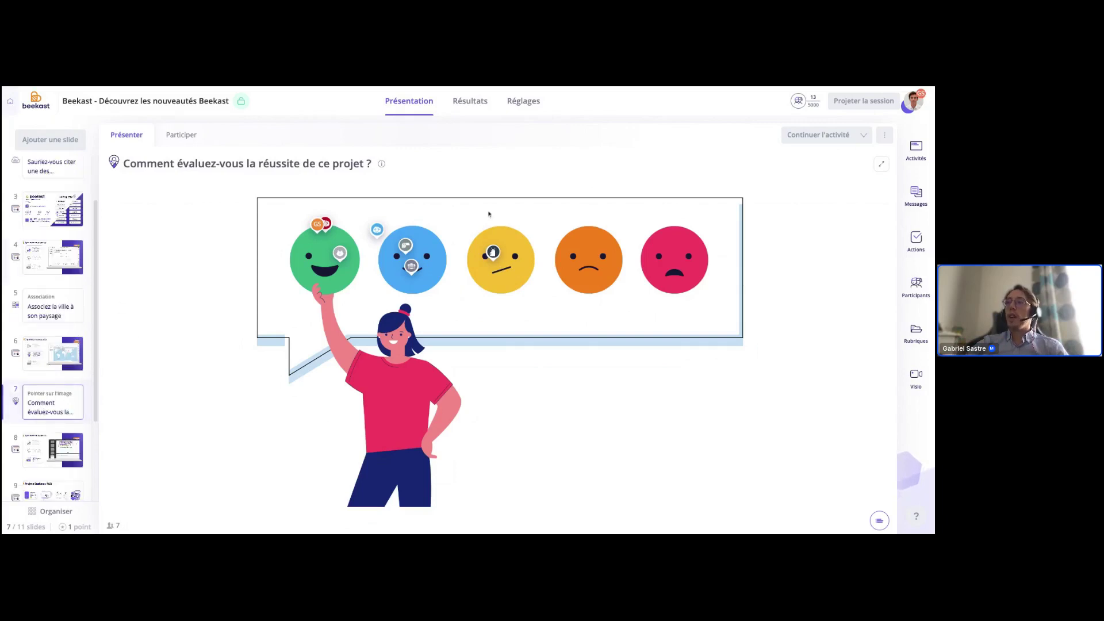
{"action": "left_click", "coordinate": [63, 142]}
{"action": "scroll", "coordinate": [155, 358], "scroll_direction": "down", "scroll_amount": 2}
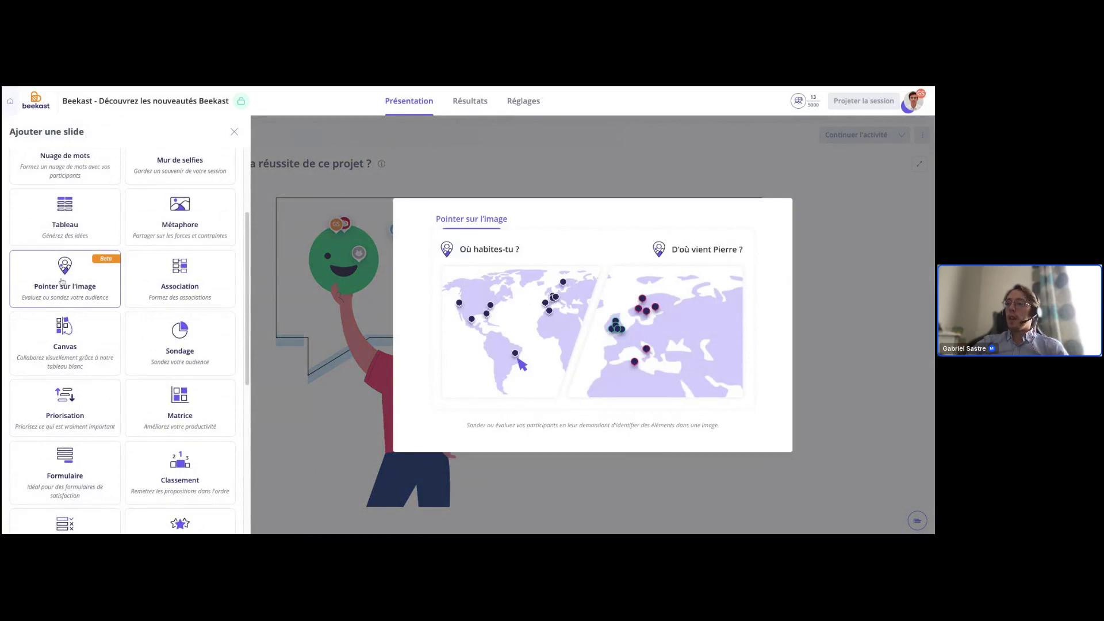
{"action": "left_click", "coordinate": [65, 278]}
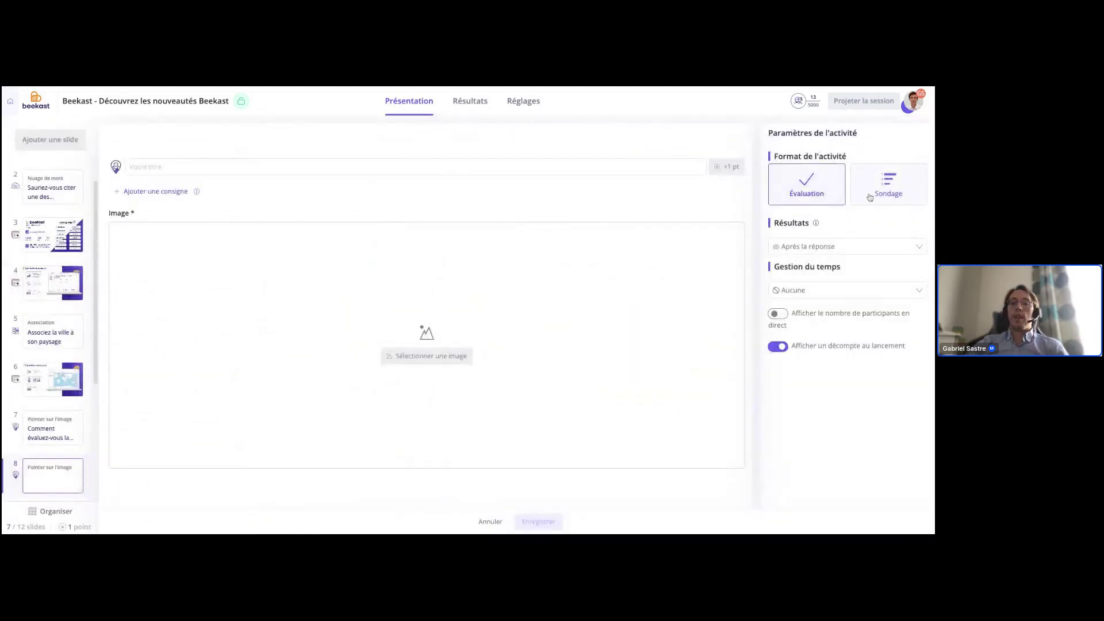
{"action": "left_click", "coordinate": [579, 167]}
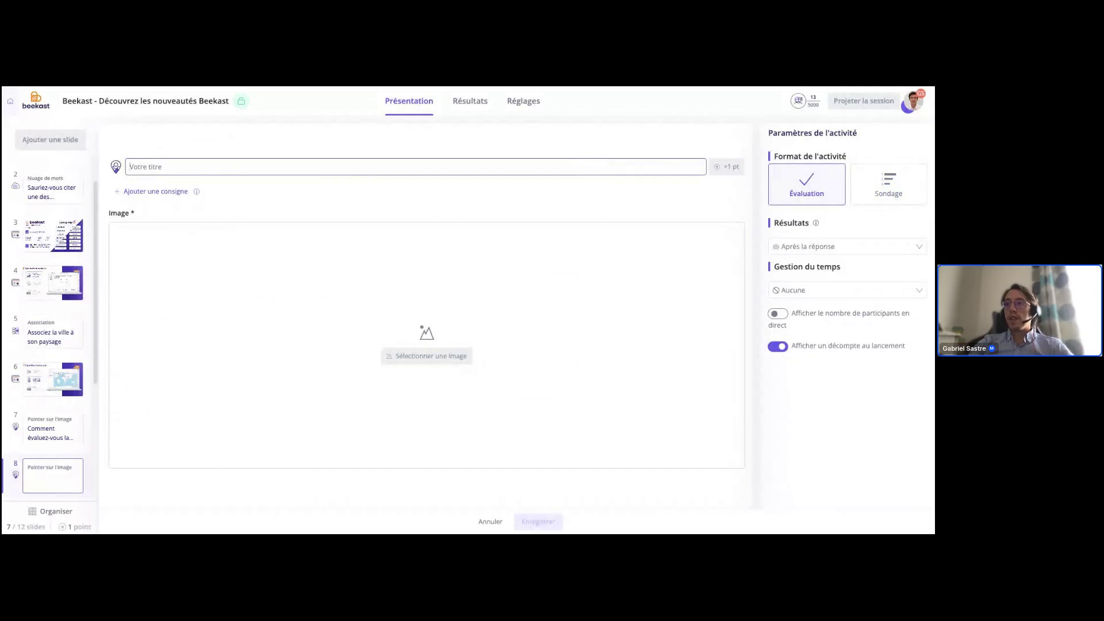
{"action": "type", "text": "Evaluation"}
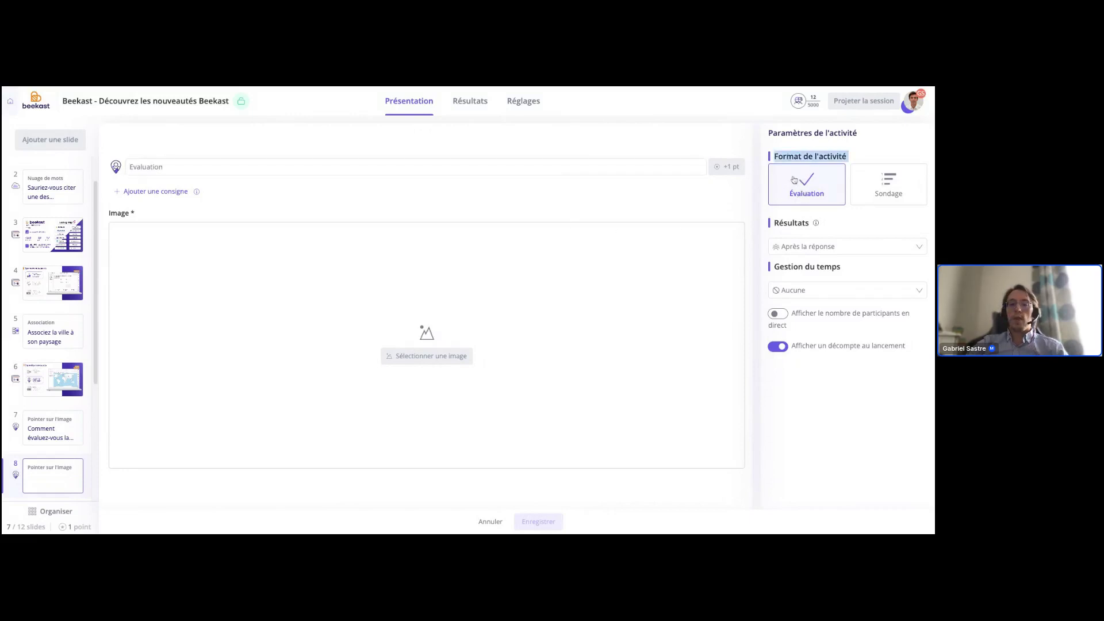
{"action": "left_click", "coordinate": [779, 346]}
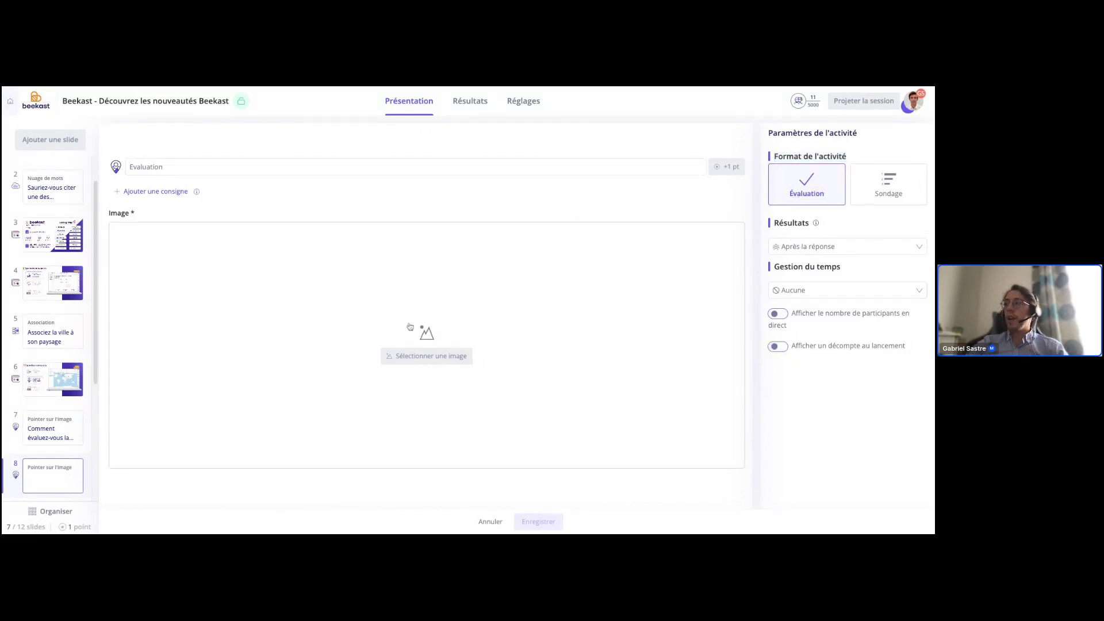
Insert the world map as the activity's image using the copied image link
{"action": "left_click", "coordinate": [453, 359]}
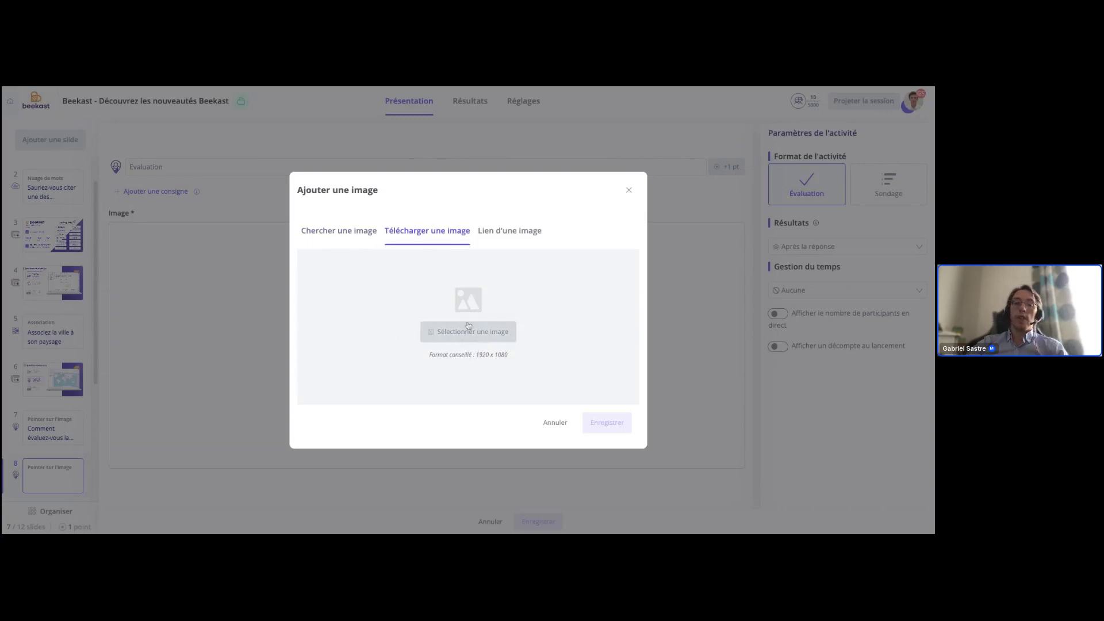
{"action": "left_click", "coordinate": [505, 239]}
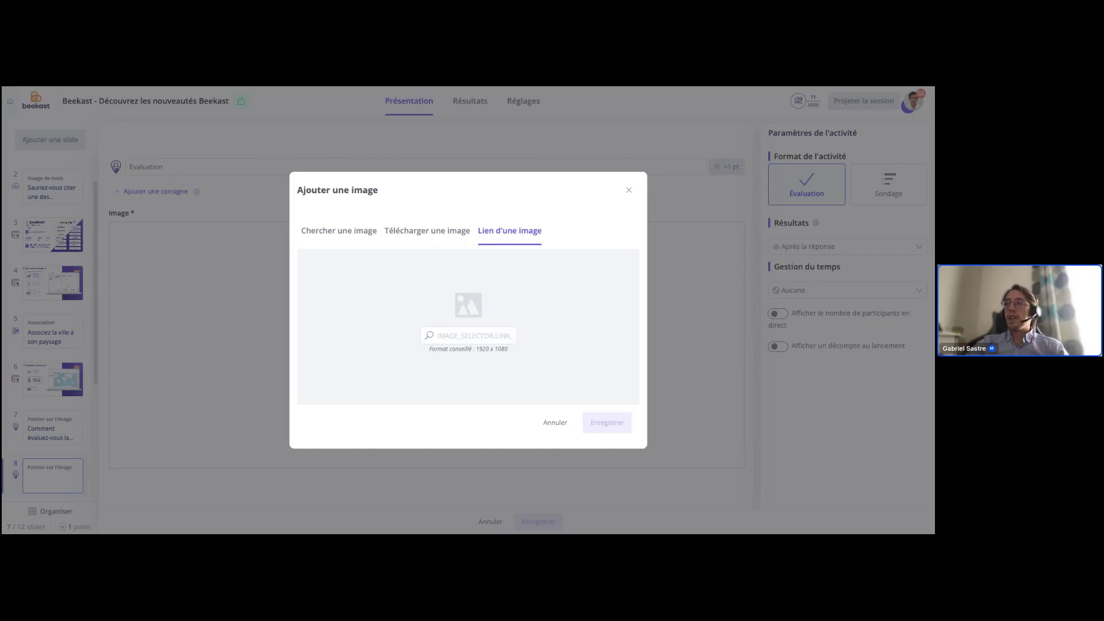
{"action": "left_click", "coordinate": [344, 231]}
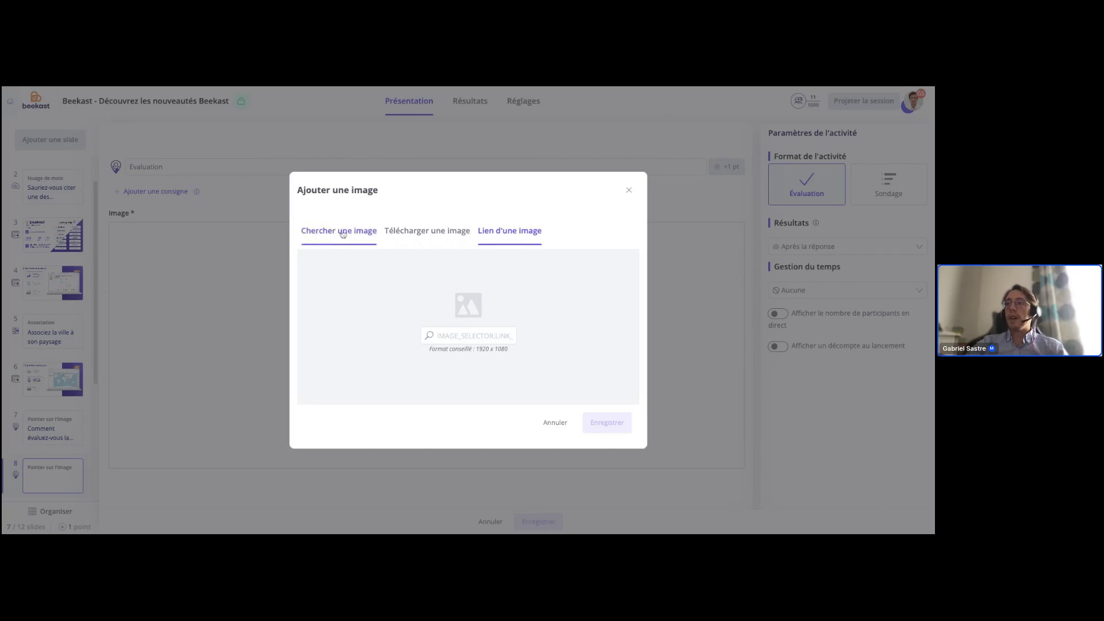
{"action": "left_click", "coordinate": [511, 232]}
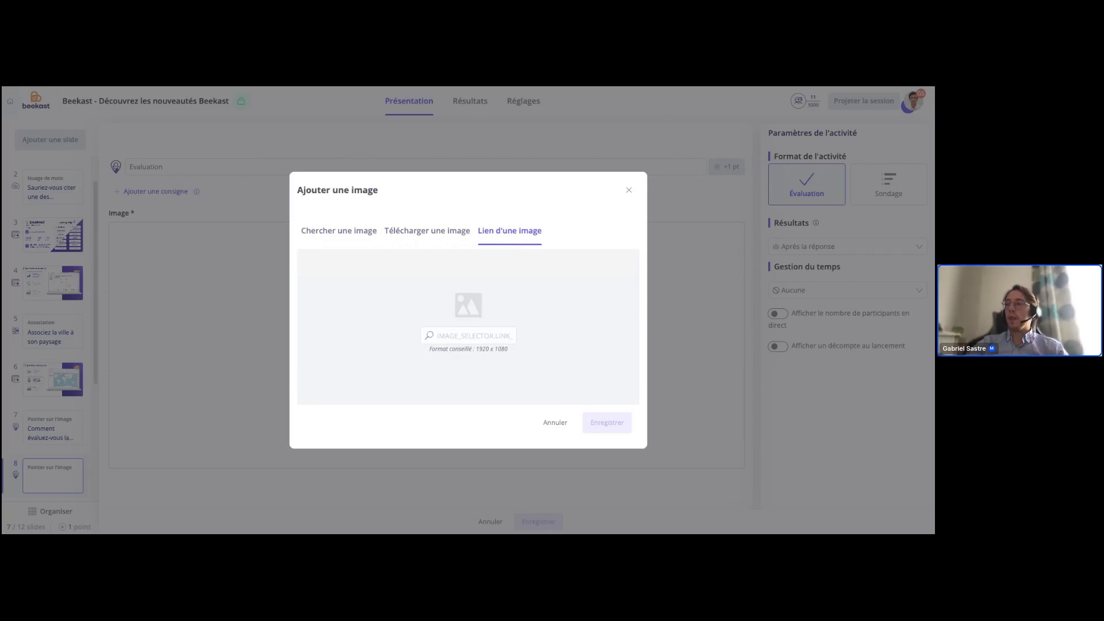
{"action": "left_click", "coordinate": [464, 337]}
{"action": "key", "text": "ctrl+v"}
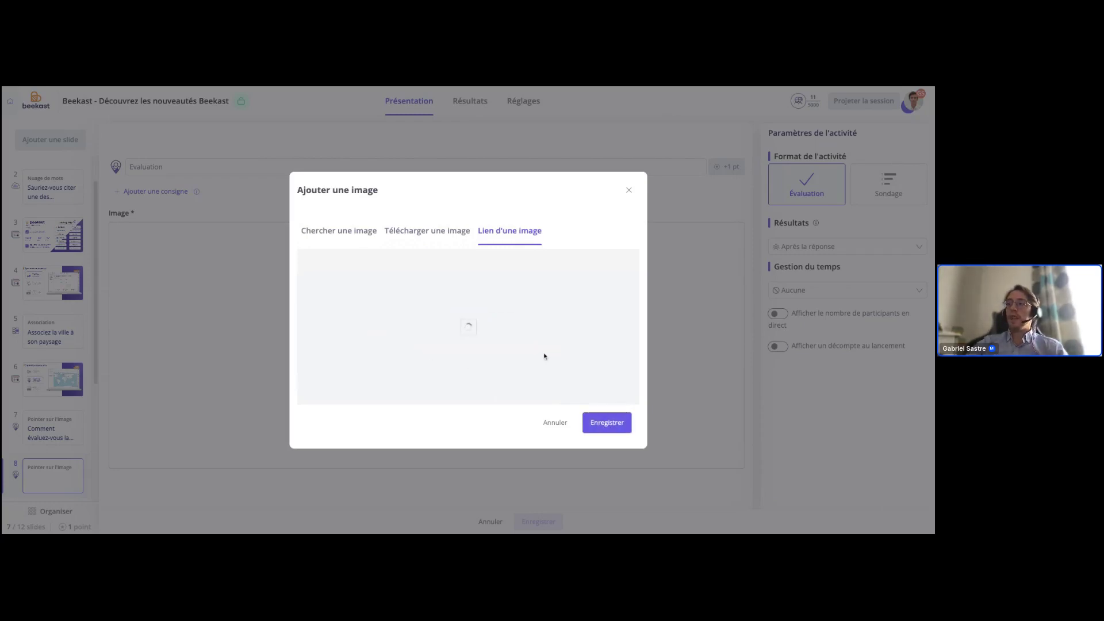
{"action": "left_click", "coordinate": [614, 427]}
Extend the activity title to "Evaluation : géo"
{"action": "left_click", "coordinate": [231, 167]}
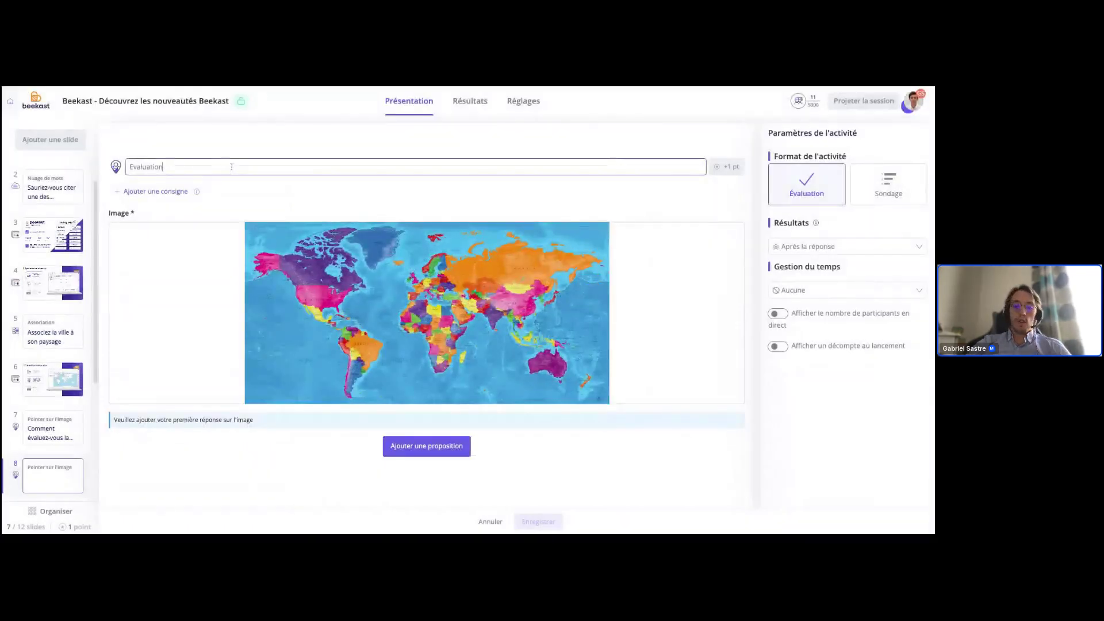
{"action": "type", "text": ":"}
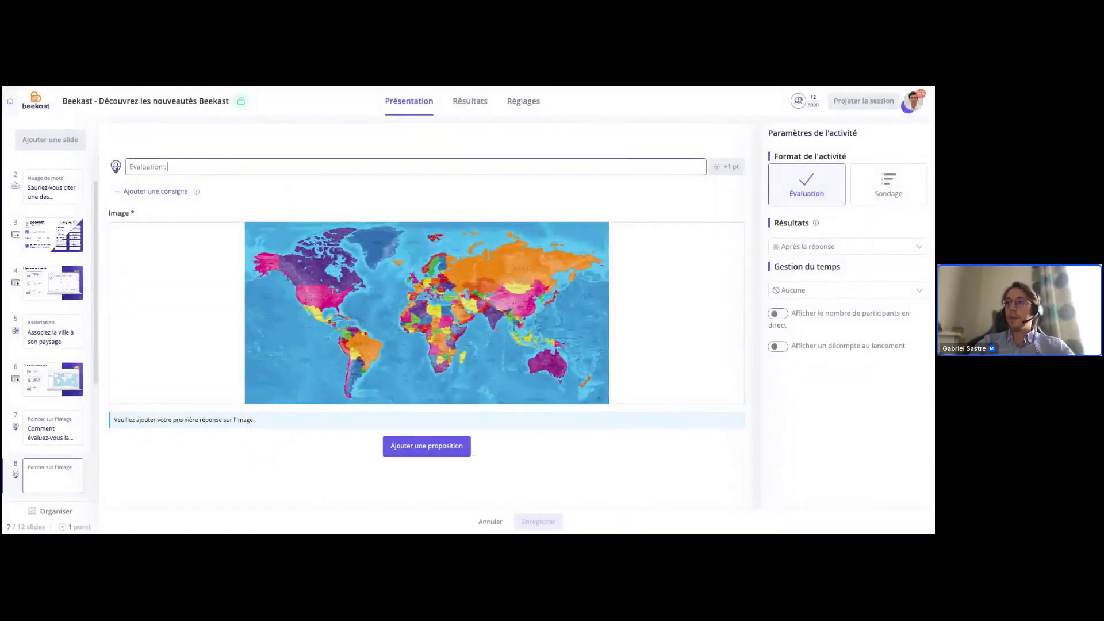
{"action": "type", "text": " gé"}
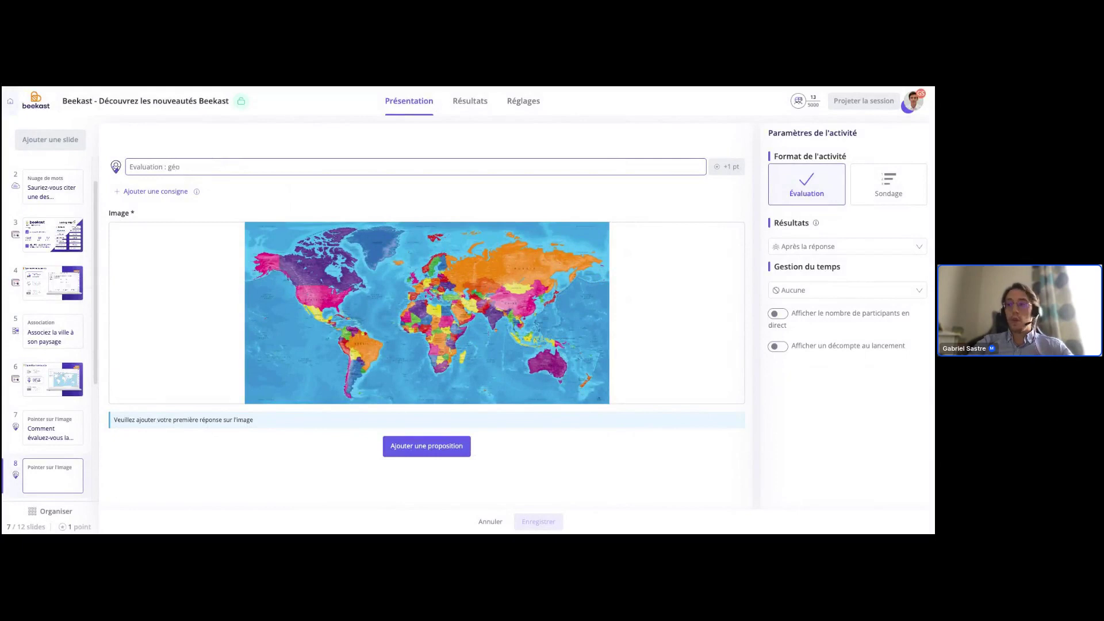
{"action": "type", "text": "o"}
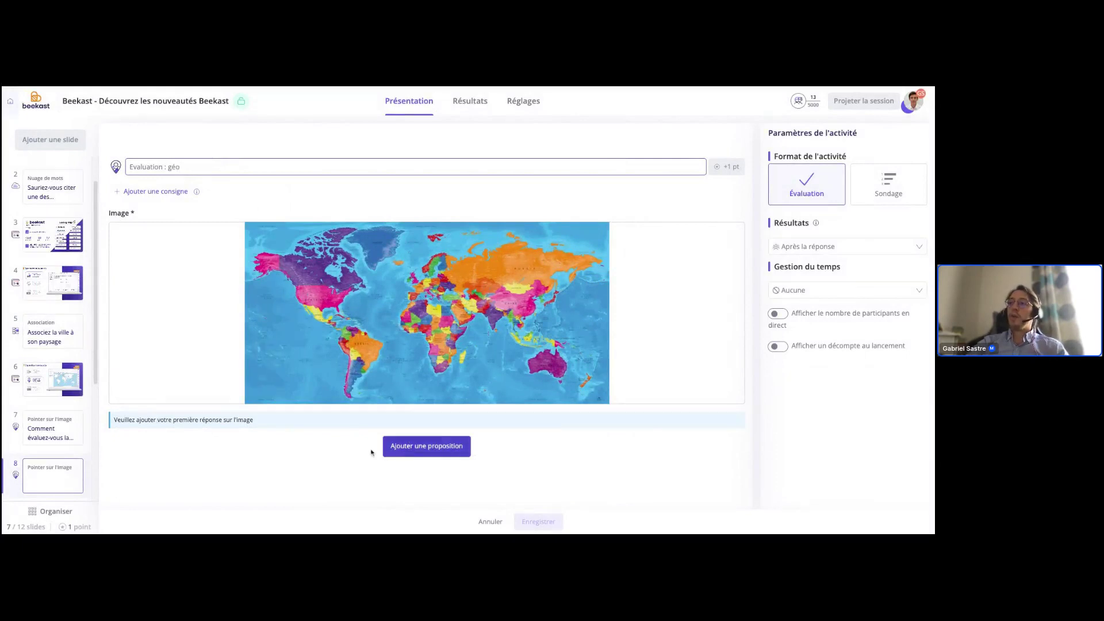
Add two answer propositions named "France" and "Afrique du Sud"
{"action": "left_click", "coordinate": [420, 448]}
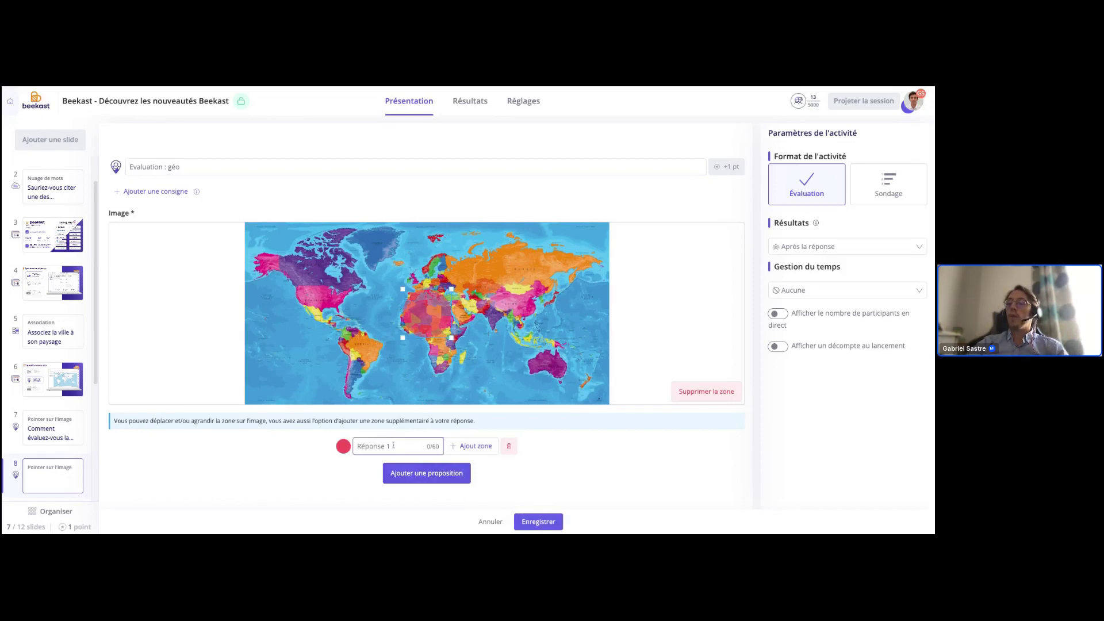
{"action": "left_click", "coordinate": [394, 446]}
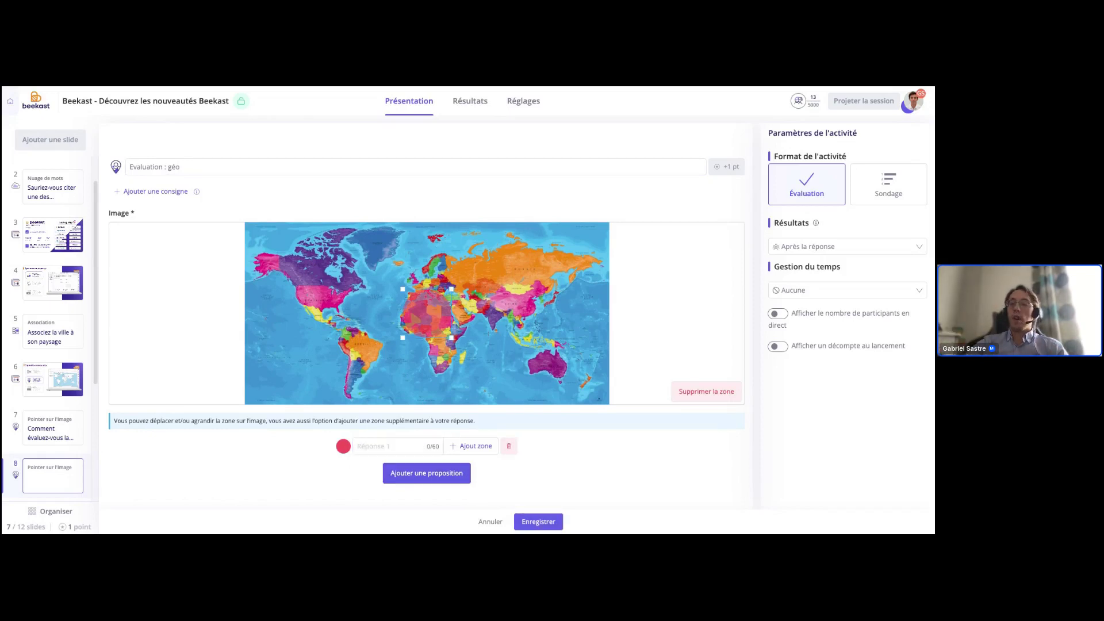
{"action": "left_click", "coordinate": [393, 446]}
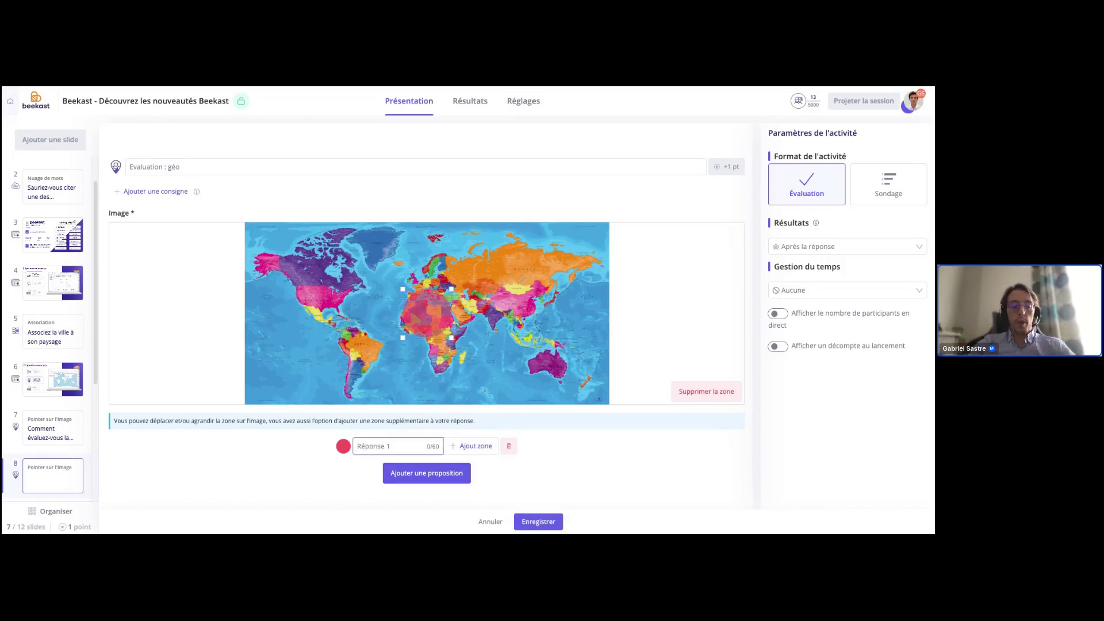
{"action": "type", "text": "France"}
{"action": "left_click", "coordinate": [396, 473]}
{"action": "type", "text": "Afrique du Sud"}
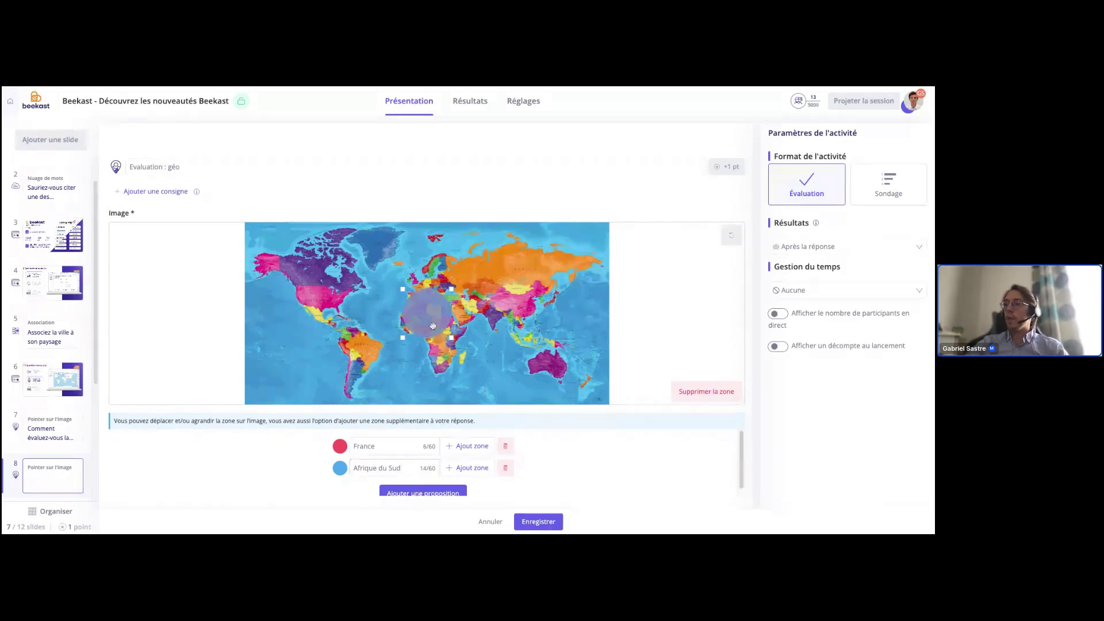
Add another circular zone to the Afrique du Sud answer and delete its original zone over Africa
{"action": "left_click_drag", "start_coordinate": [436, 335], "coordinate": [436, 352]}
{"action": "left_click", "coordinate": [469, 468]}
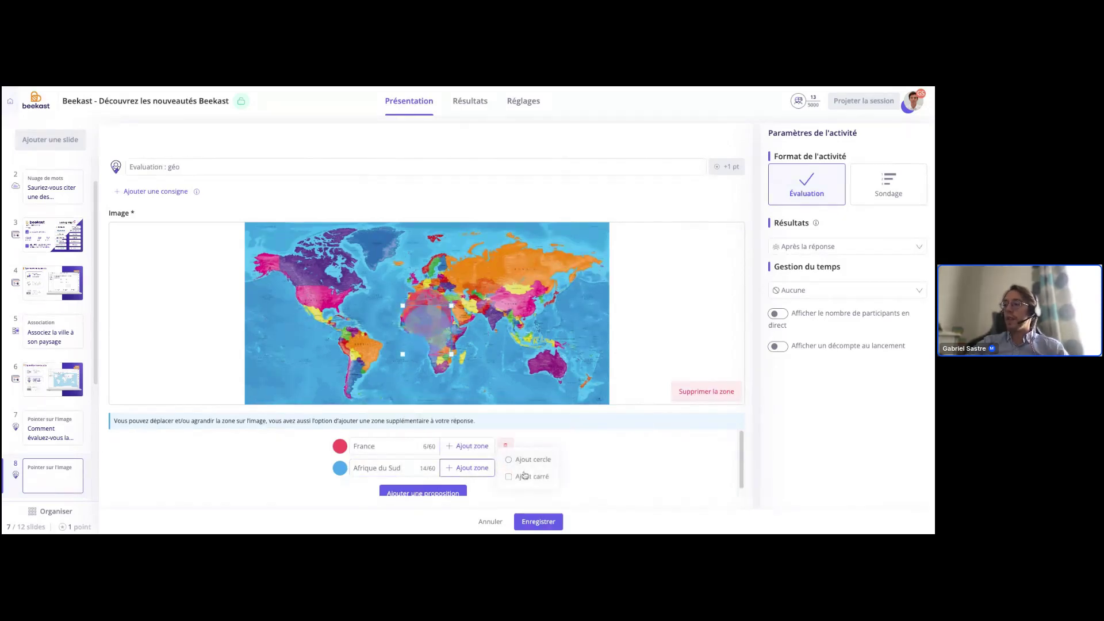
{"action": "left_click", "coordinate": [512, 459]}
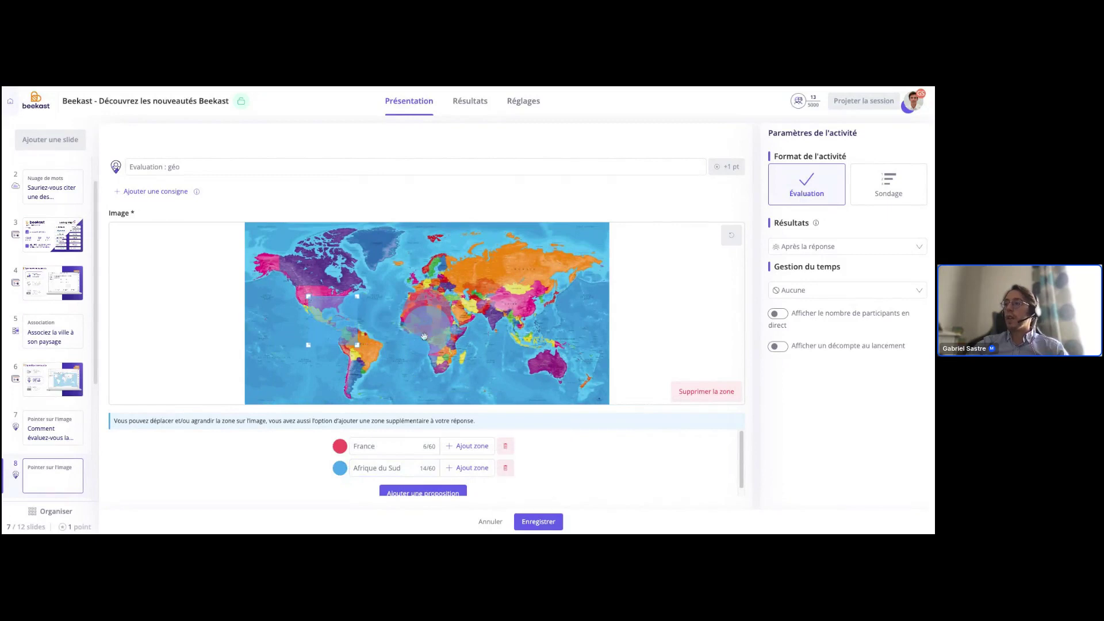
{"action": "left_click", "coordinate": [716, 392]}
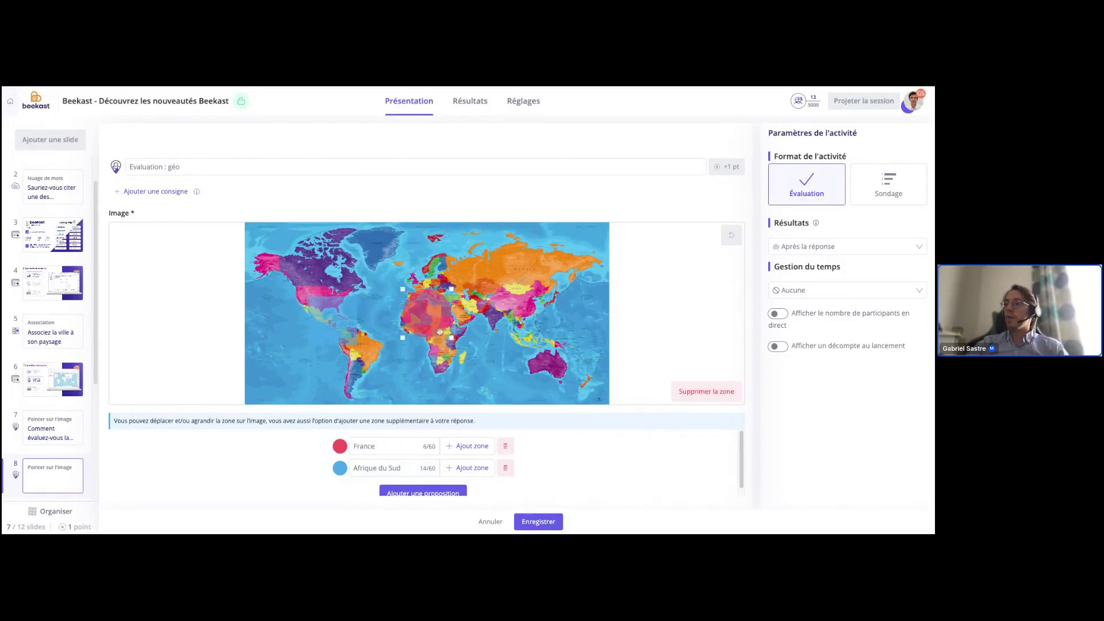
Shrink the France zone to cover France, and move and shrink the Afrique du Sud circle to cover South Africa
{"action": "left_click_drag", "start_coordinate": [450, 338], "coordinate": [416, 287]}
{"action": "left_click_drag", "start_coordinate": [327, 308], "coordinate": [440, 341]}
{"action": "left_click", "coordinate": [471, 385]}
{"action": "left_click", "coordinate": [450, 358]}
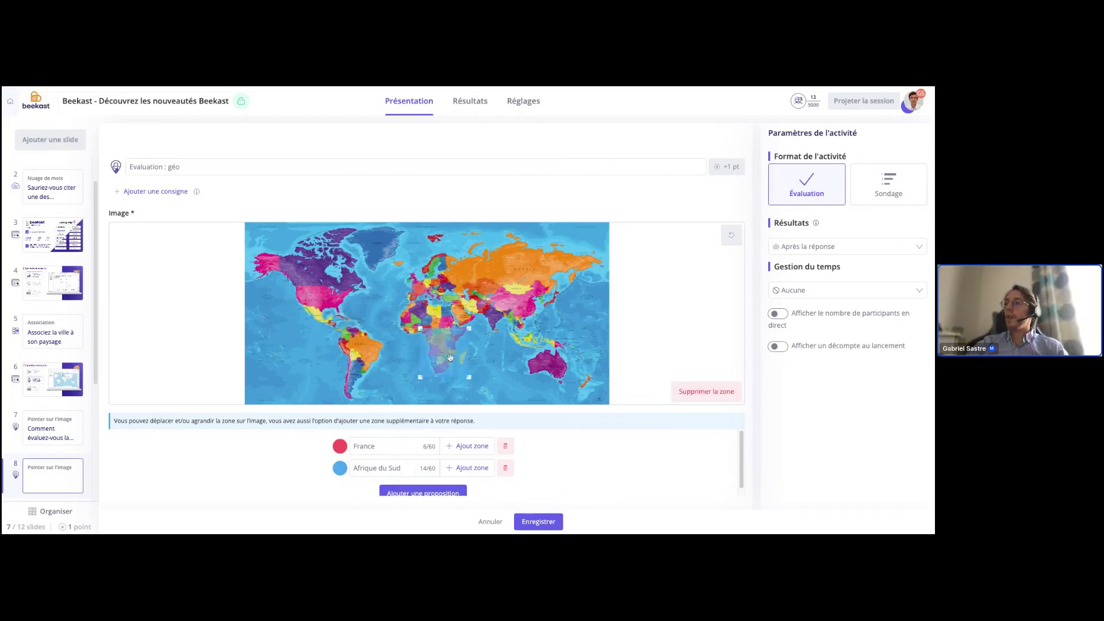
{"action": "left_click_drag", "start_coordinate": [468, 378], "coordinate": [445, 368]}
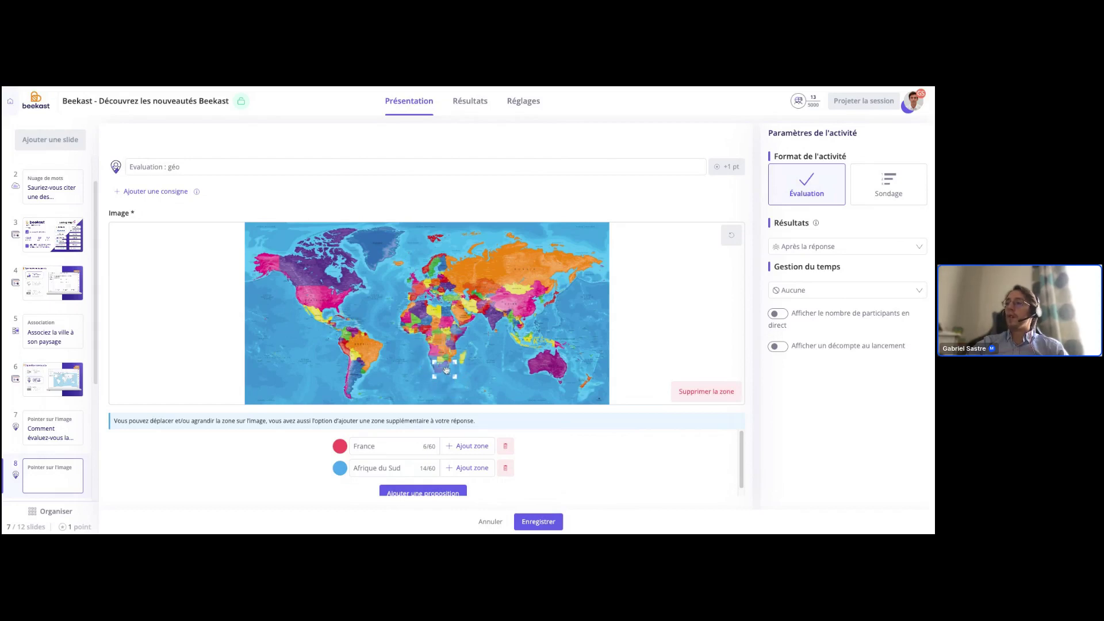
{"action": "left_click_drag", "start_coordinate": [446, 371], "coordinate": [442, 368]}
Save the "Evaluation : géo" slide and start its activity
{"action": "left_click", "coordinate": [539, 522]}
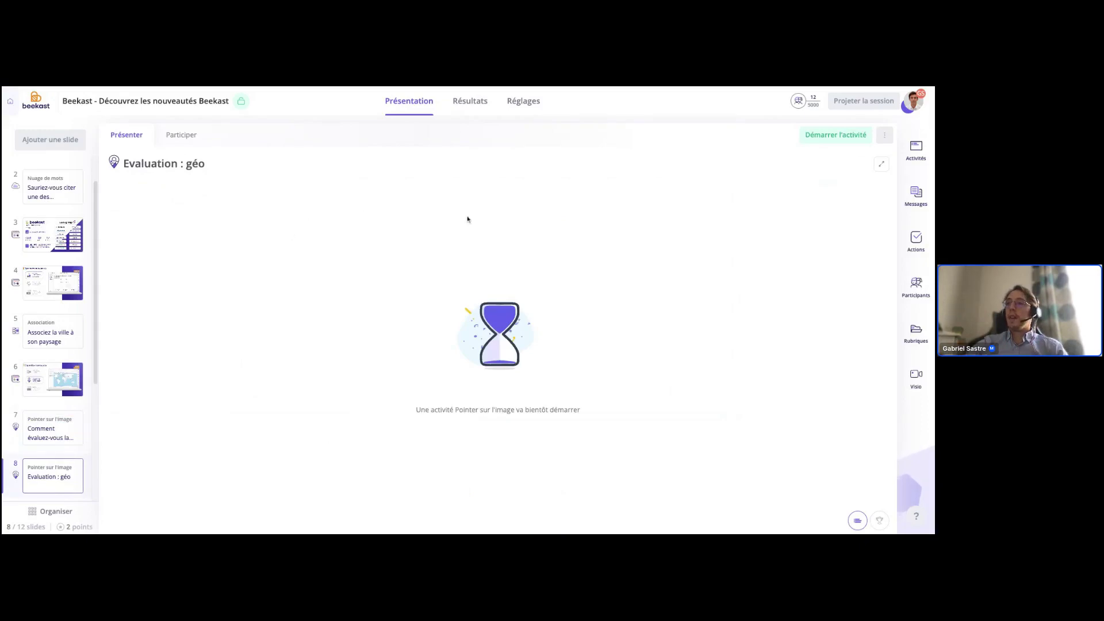
{"action": "left_click", "coordinate": [821, 136]}
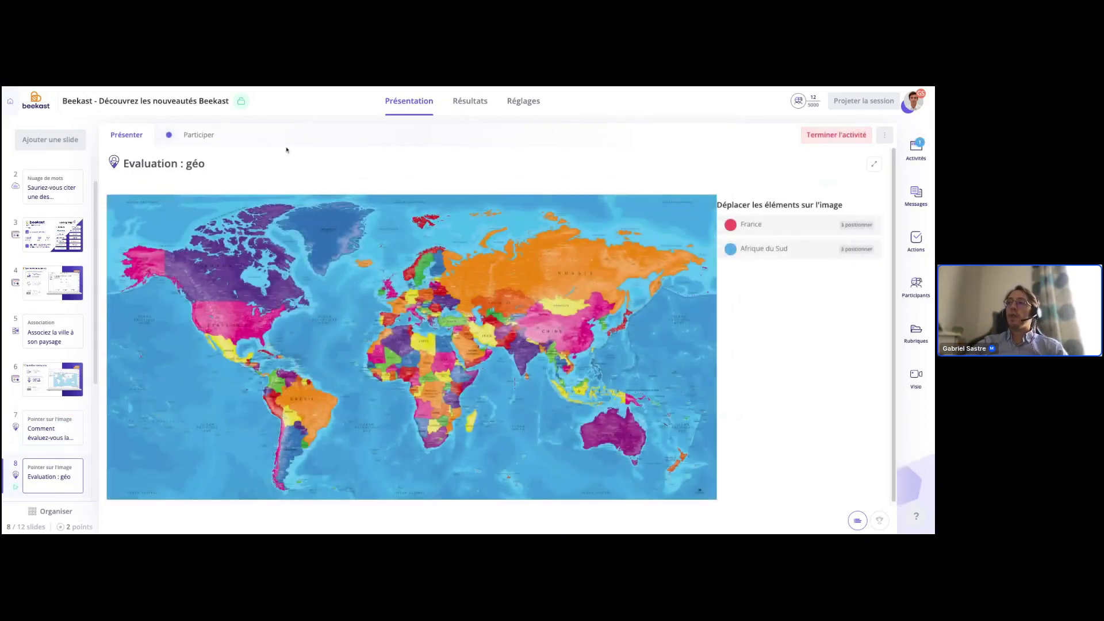
Take part in the evaluation by placing France and Afrique du Sud on their countries on the world map, and submit the answer
{"action": "left_click", "coordinate": [198, 135]}
{"action": "mouse_move", "coordinate": [748, 226]}
{"action": "left_mouse_down"}
{"action": "mouse_move", "coordinate": [641, 226]}
{"action": "mouse_move", "coordinate": [458, 307]}
{"action": "mouse_move", "coordinate": [402, 317]}
{"action": "left_mouse_up"}
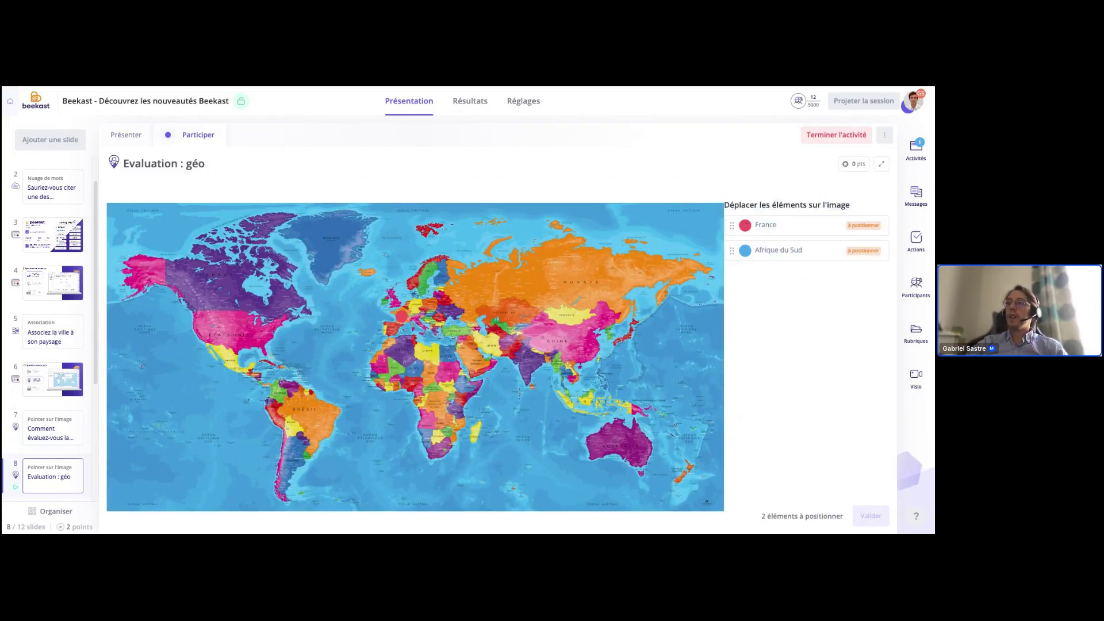
{"action": "mouse_move", "coordinate": [734, 253]}
{"action": "left_mouse_down"}
{"action": "mouse_move", "coordinate": [566, 321]}
{"action": "mouse_move", "coordinate": [530, 375]}
{"action": "mouse_move", "coordinate": [441, 451]}
{"action": "left_mouse_up"}
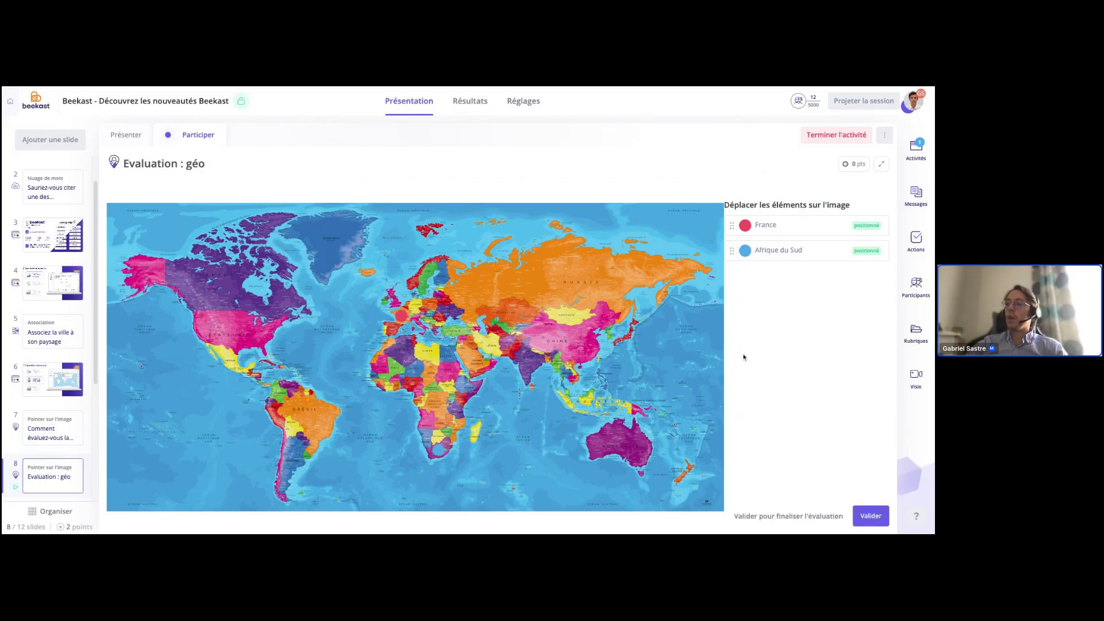
{"action": "left_click", "coordinate": [870, 516]}
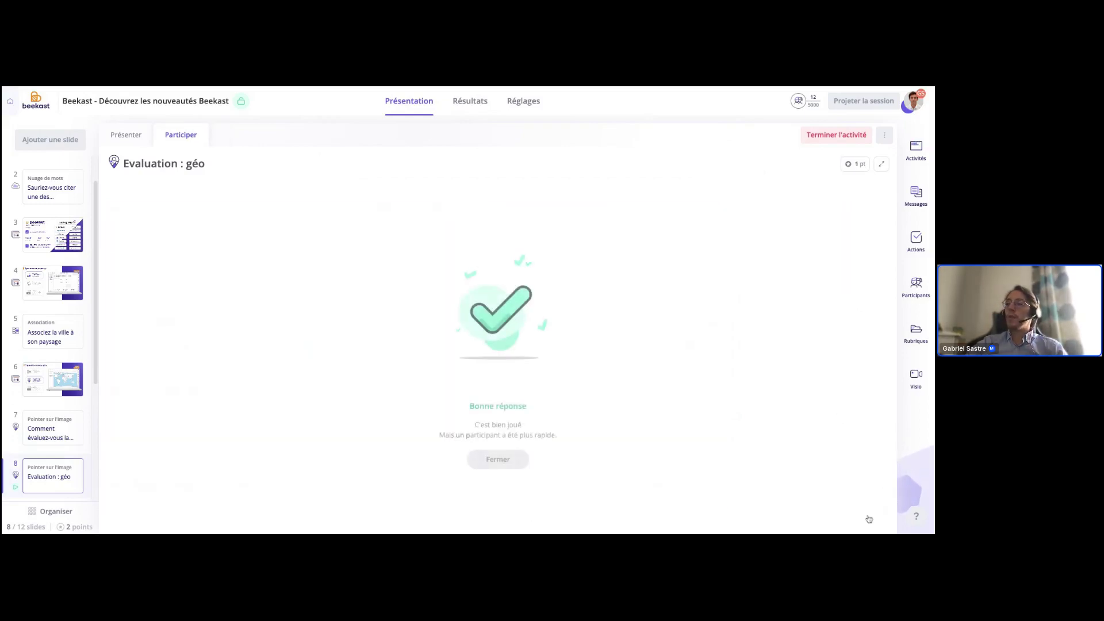
{"action": "left_click", "coordinate": [498, 460]}
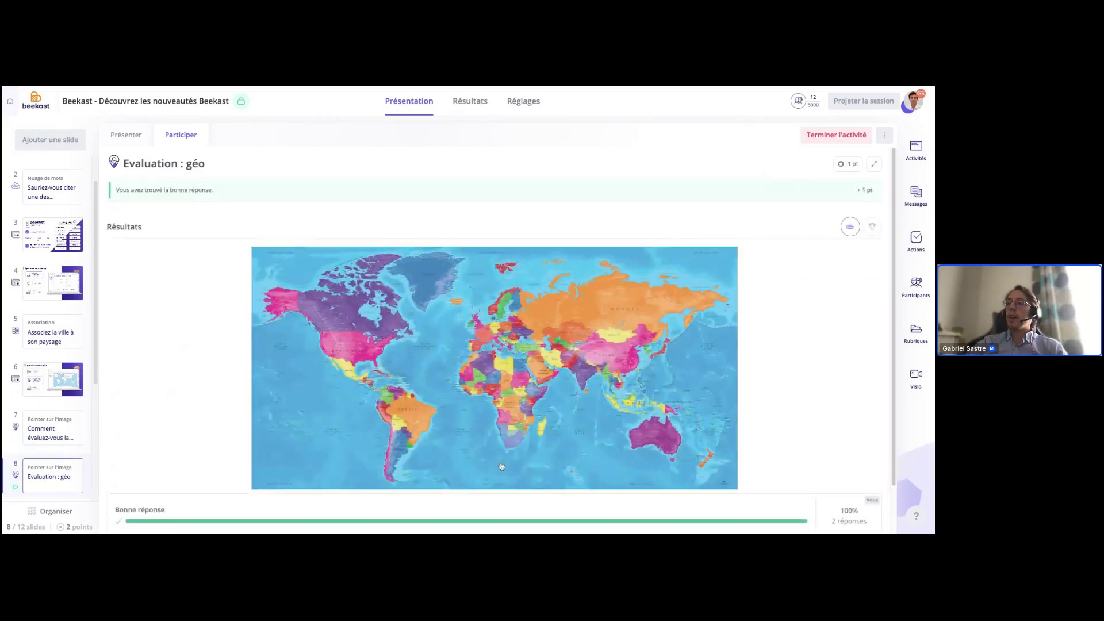
{"action": "scroll", "coordinate": [319, 329], "scroll_direction": "down", "scroll_amount": 1}
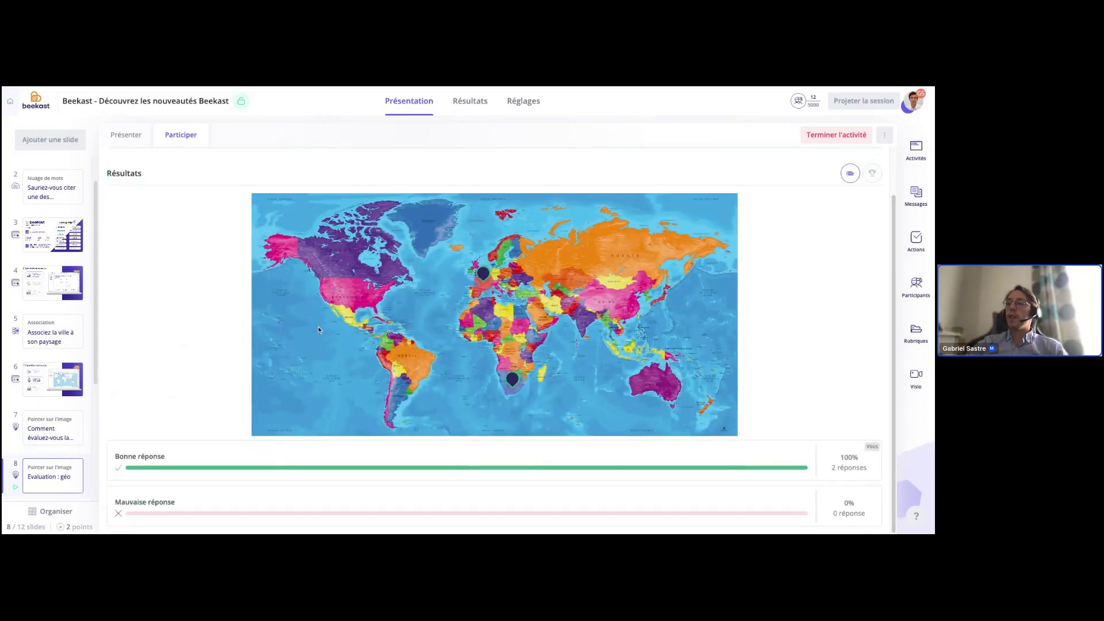
Review the individual ranking and the participants' pins on the map in the presenter view
{"action": "left_click", "coordinate": [130, 147]}
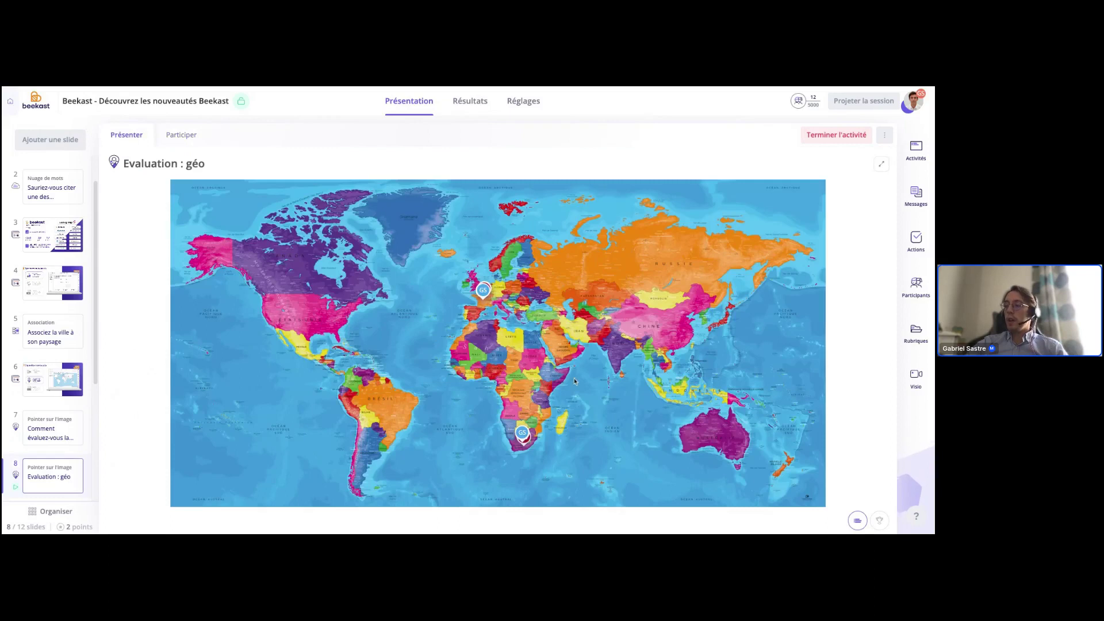
{"action": "left_click", "coordinate": [878, 521]}
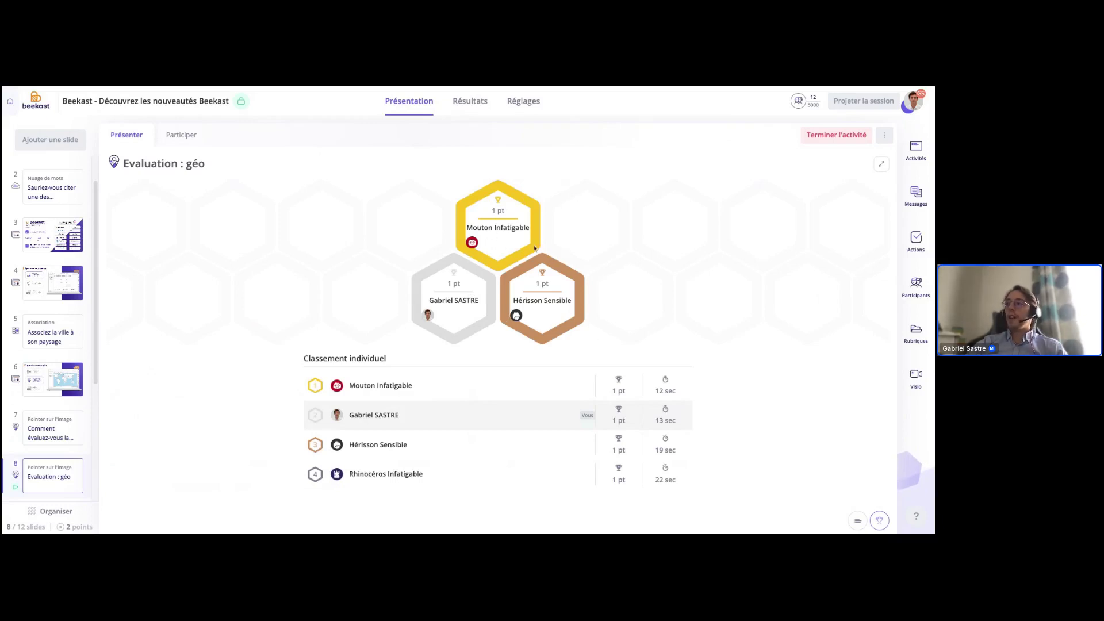
{"action": "triple_click", "coordinate": [371, 387]}
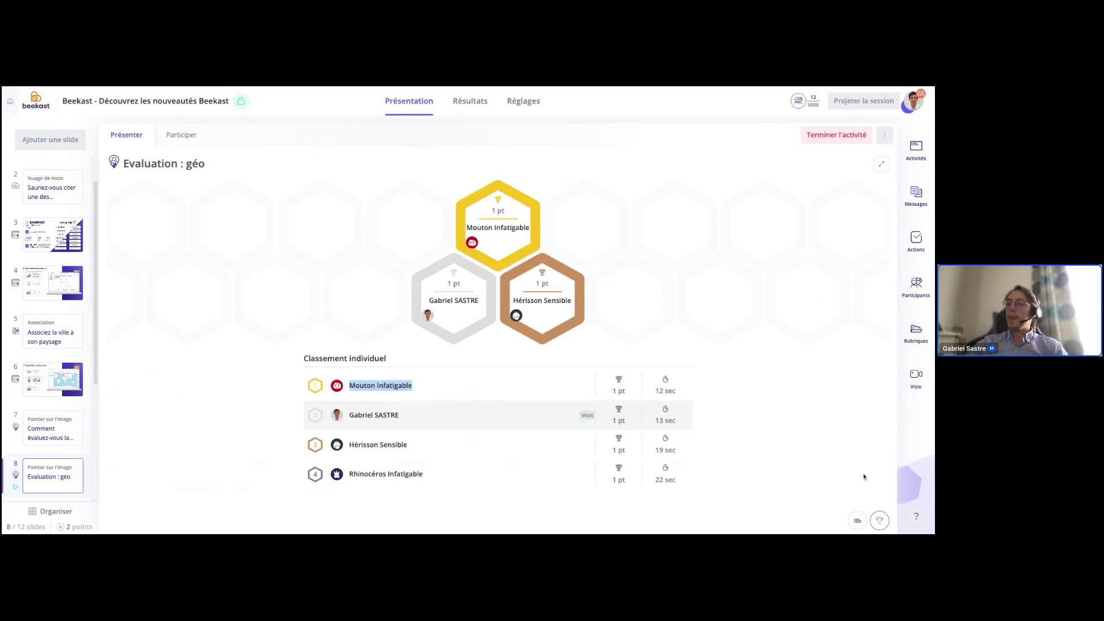
{"action": "left_click", "coordinate": [859, 523]}
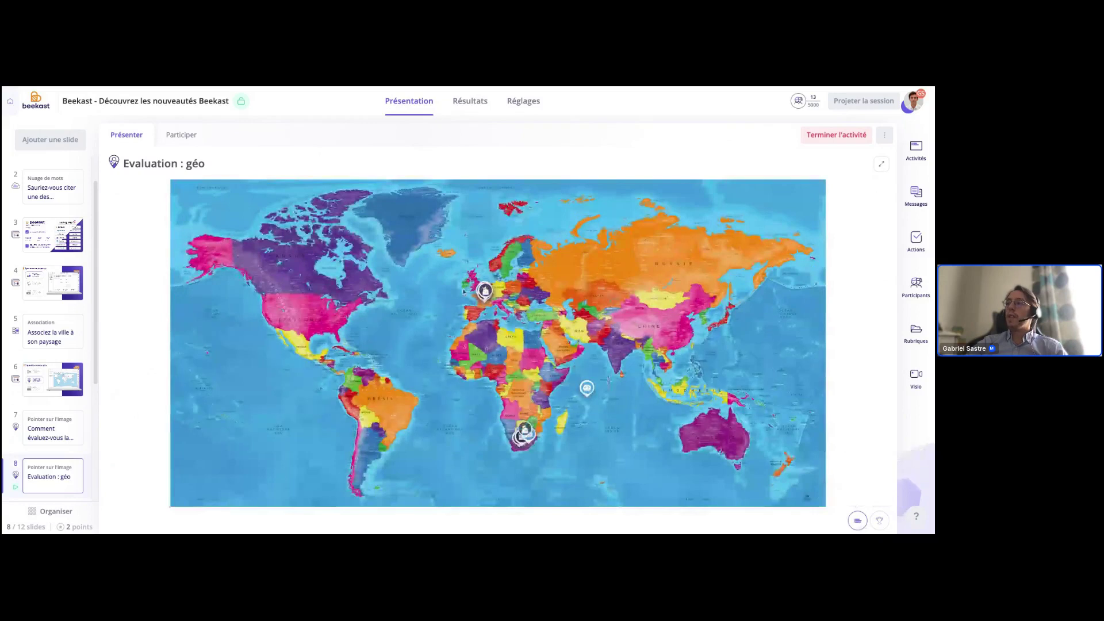
{"action": "mouse_move", "coordinate": [486, 292]}
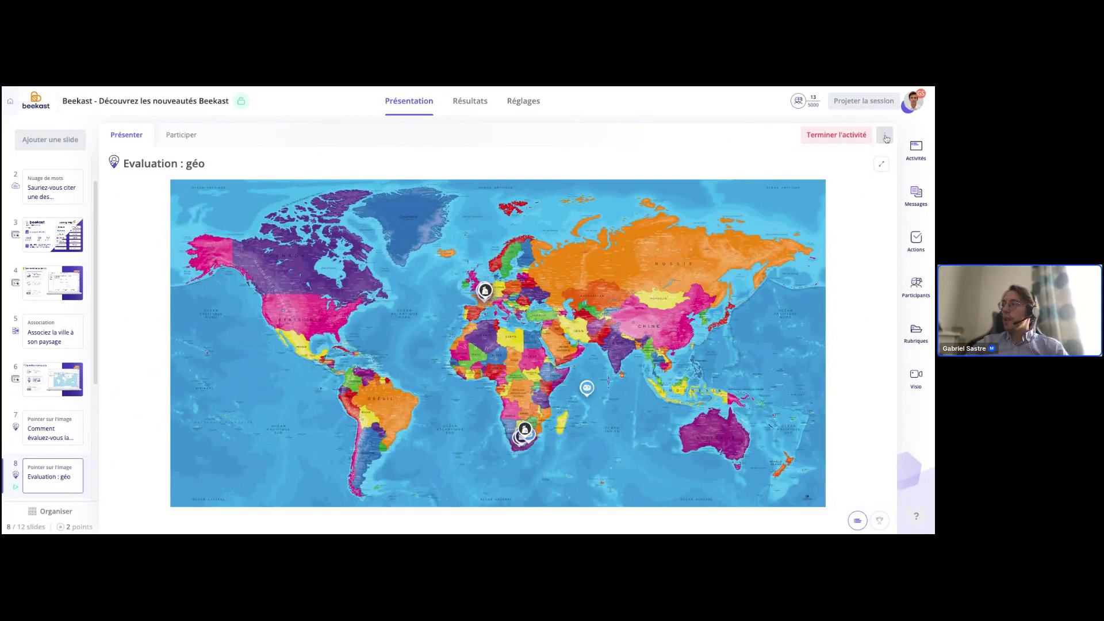
End the "Evaluation : géo" activity, check the session's results overview and return to the presentation
{"action": "left_click", "coordinate": [836, 134]}
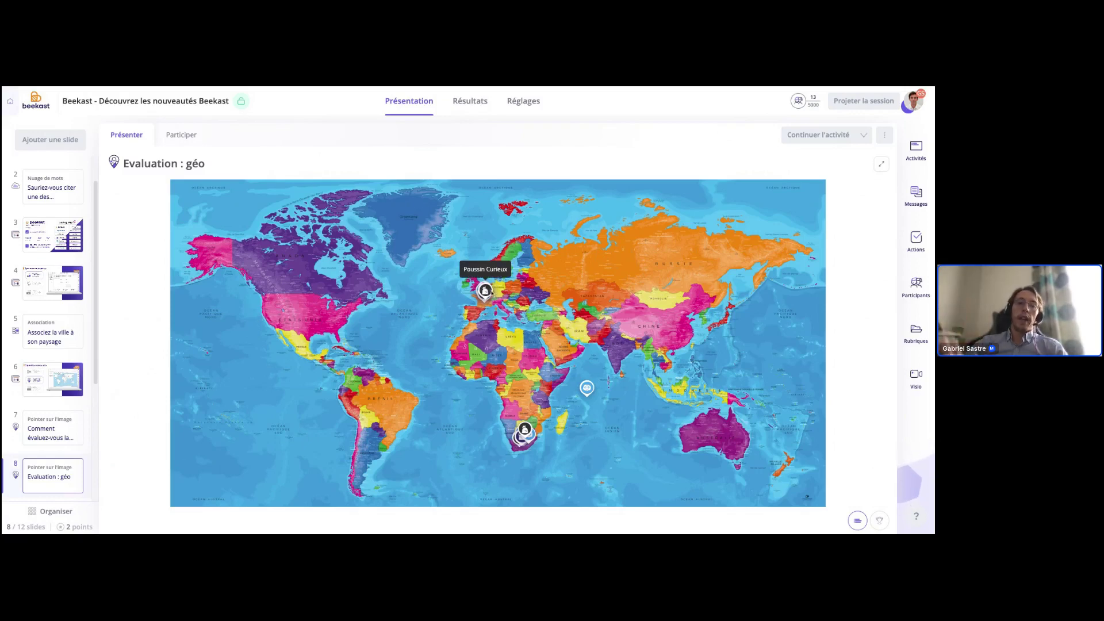
{"action": "left_click", "coordinate": [476, 105]}
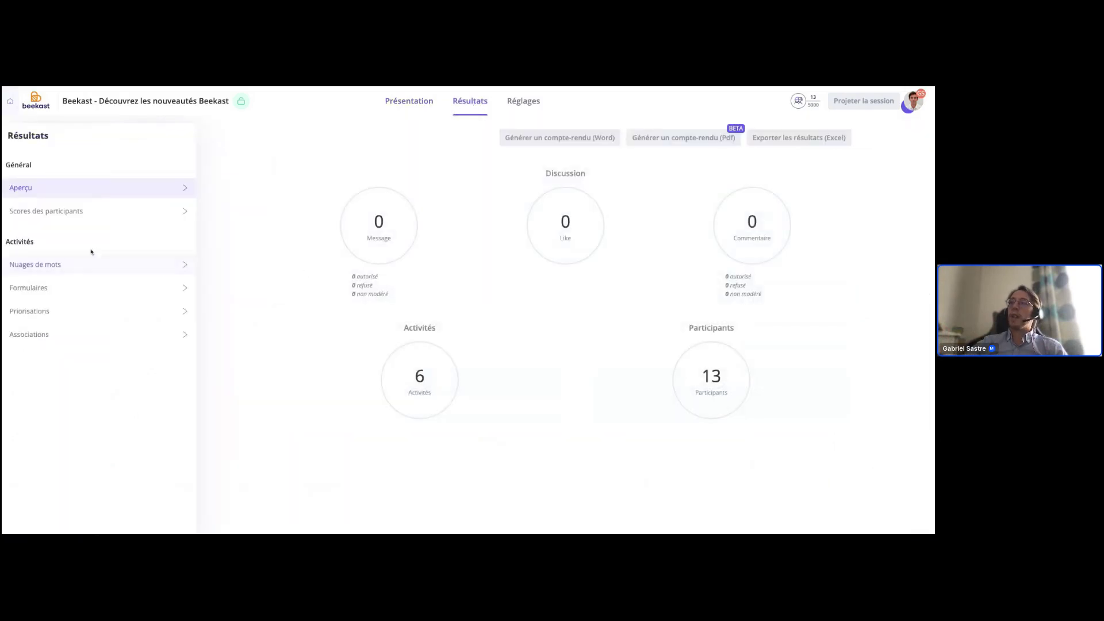
{"action": "left_click", "coordinate": [410, 104]}
{"action": "scroll", "coordinate": [42, 420], "scroll_direction": "down", "scroll_amount": 3}
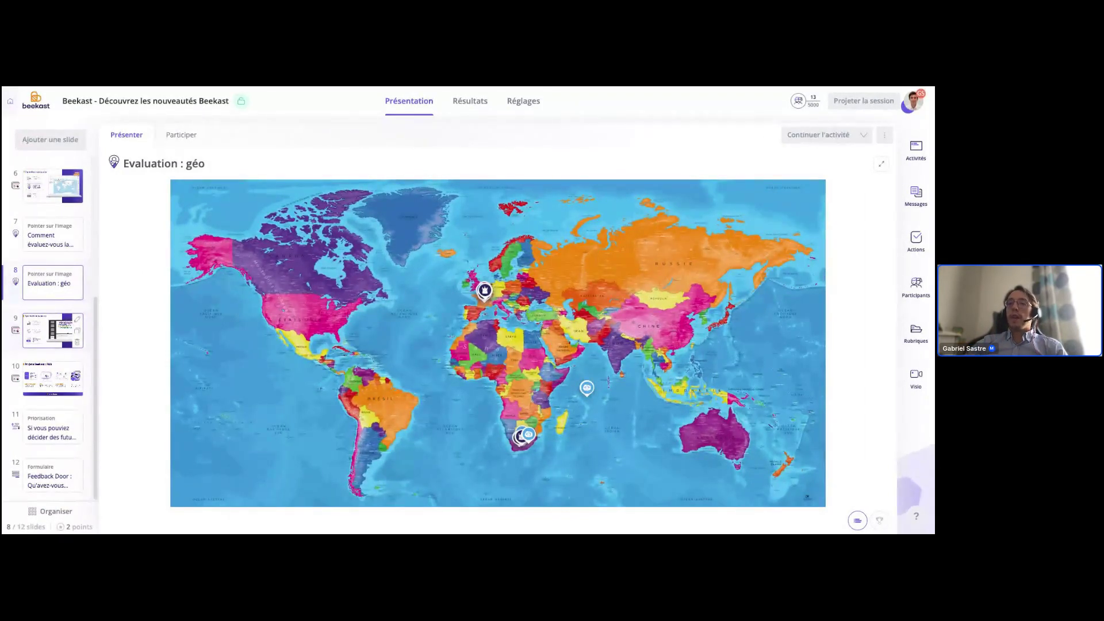
Advance to the Export PDF slide, and check the PDF report option in the session results before returning to the slide
{"action": "key", "text": "Right"}
{"action": "scroll", "coordinate": [45, 349], "scroll_direction": "down", "scroll_amount": 3}
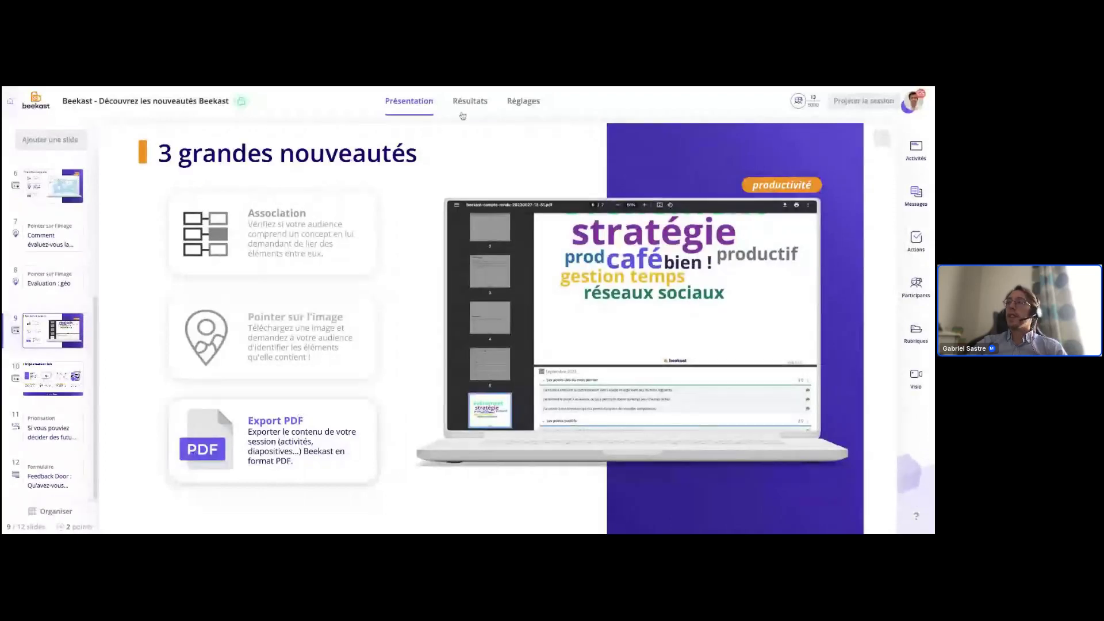
{"action": "left_click", "coordinate": [474, 102]}
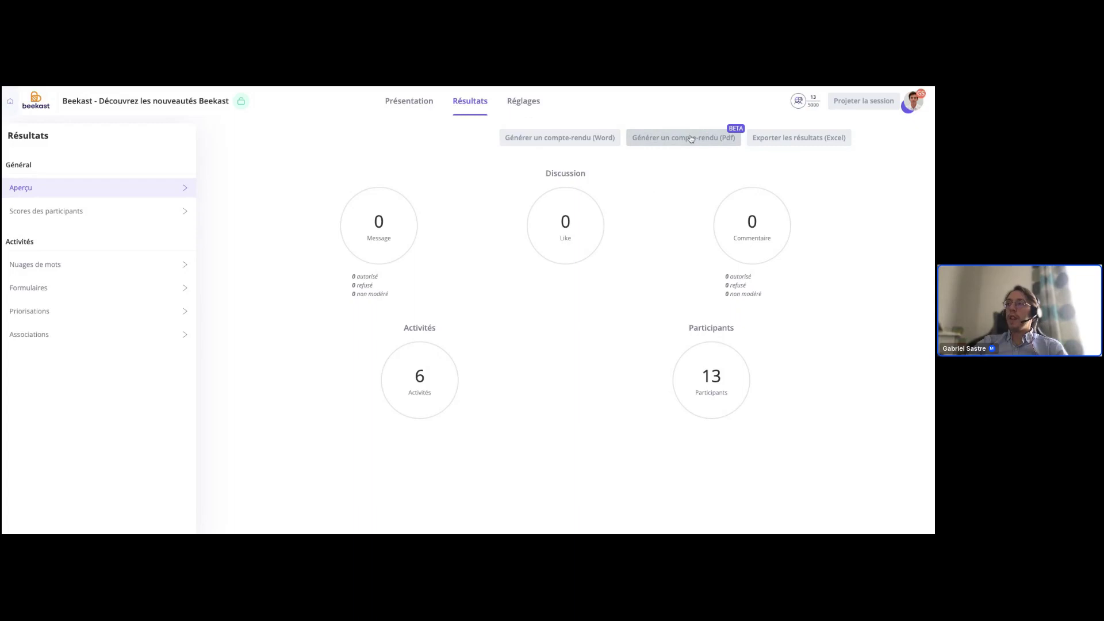
{"action": "left_click", "coordinate": [409, 101]}
Look over the session's slide list from the first slide to the last
{"action": "scroll", "coordinate": [56, 200], "scroll_direction": "up", "scroll_amount": 2}
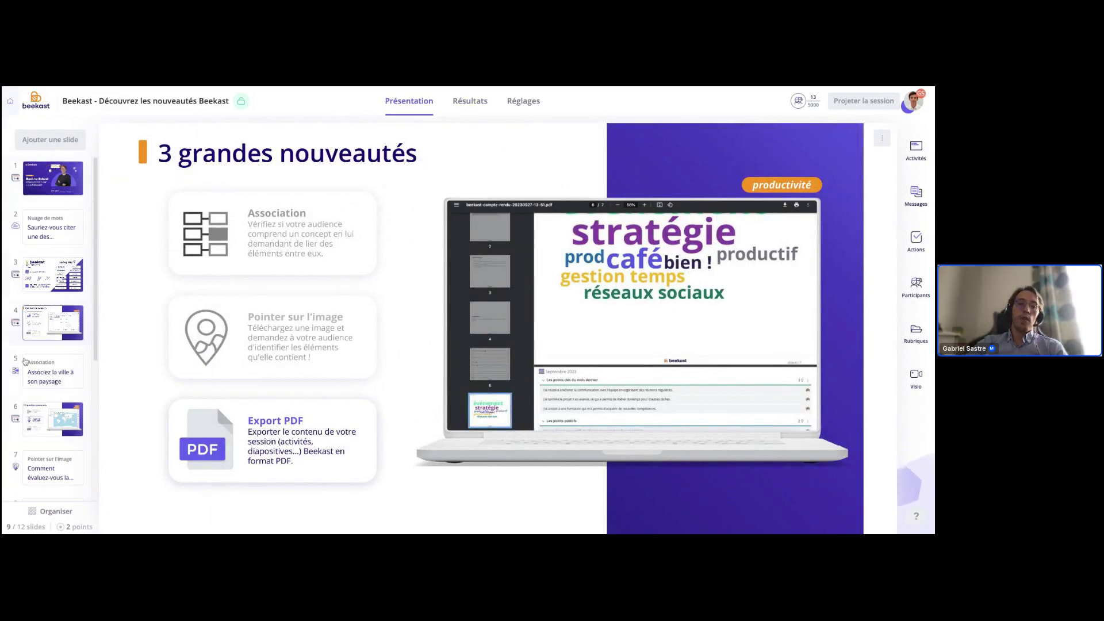
{"action": "left_click_drag", "start_coordinate": [46, 198], "coordinate": [43, 330]}
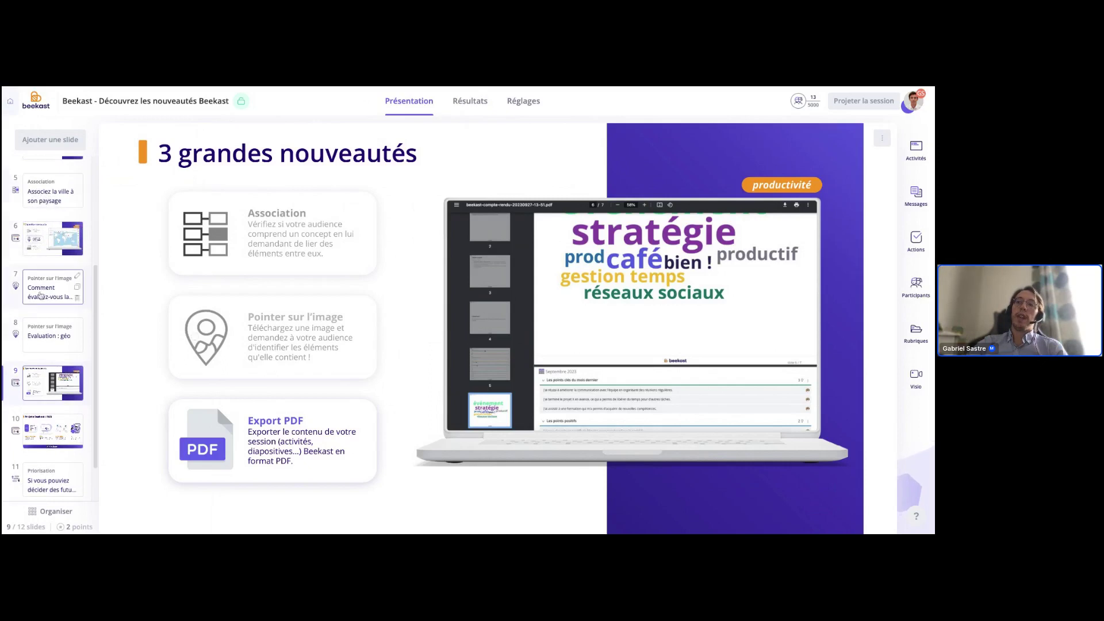
{"action": "scroll", "coordinate": [34, 345], "scroll_direction": "down", "scroll_amount": 2}
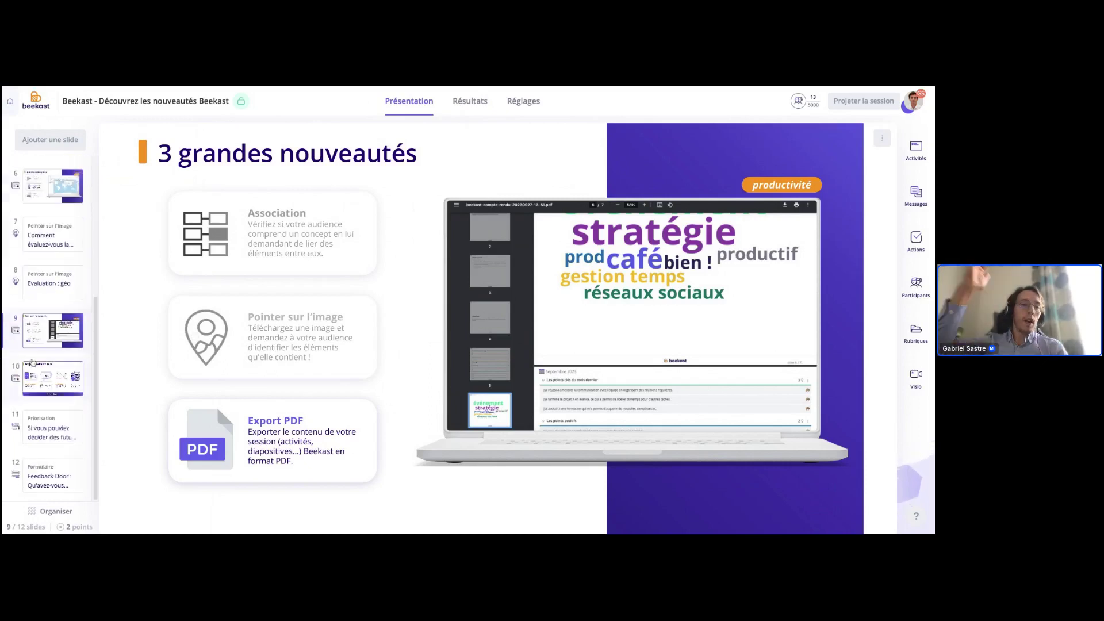